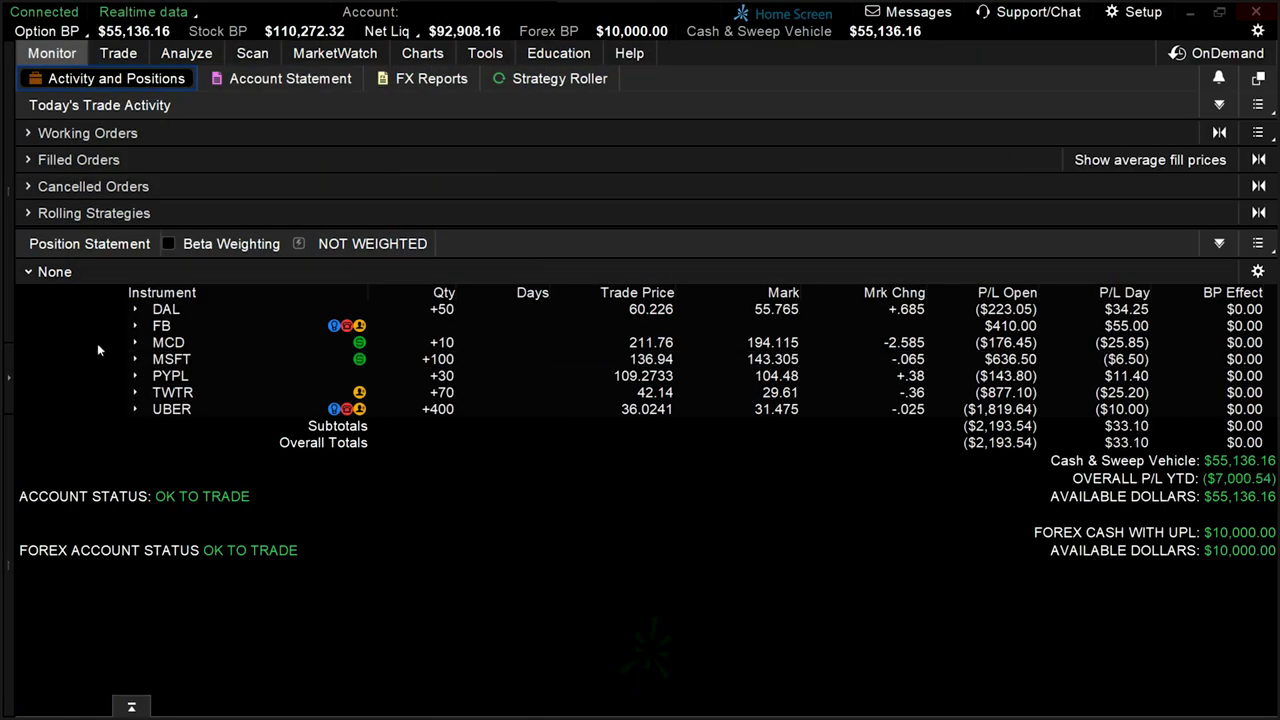
Bring up Analyze's Risk Profile page, then switch over to the Trade tab.
mouse_move(199, 58)
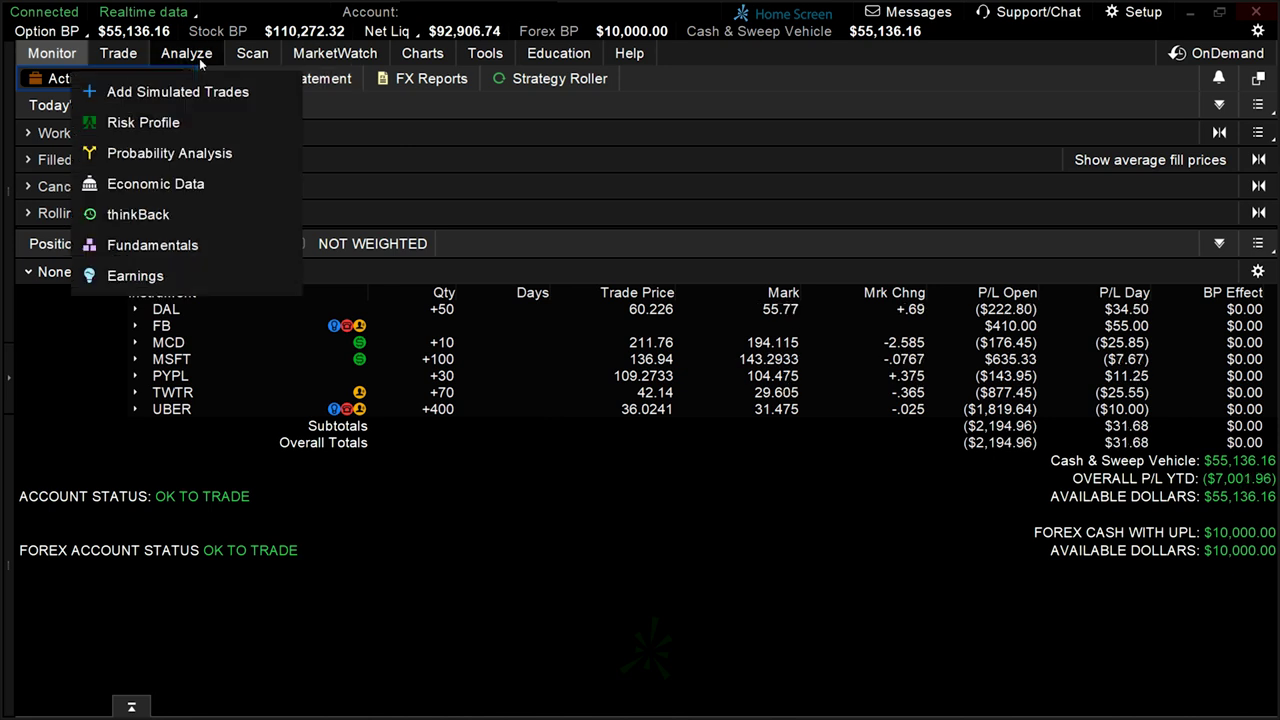
click(199, 121)
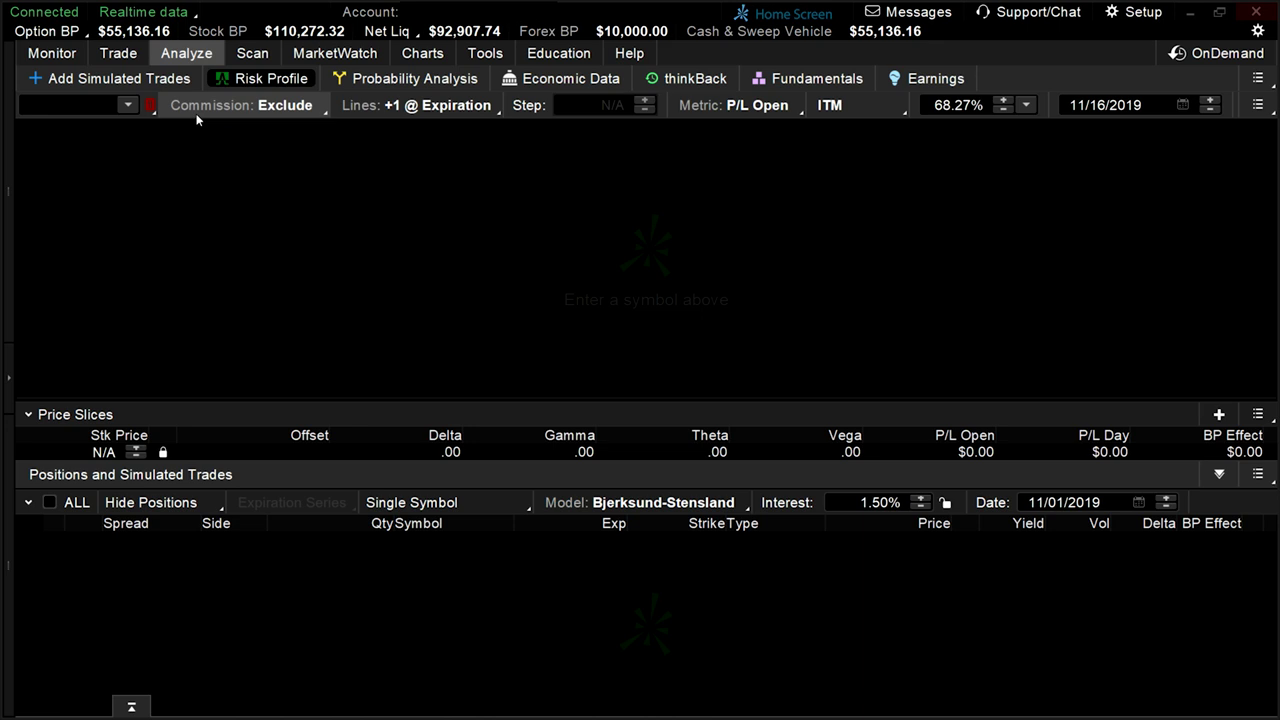
click(134, 57)
Load the AMZN option chain and expand the 15 NOV 19 expiration.
click(80, 104)
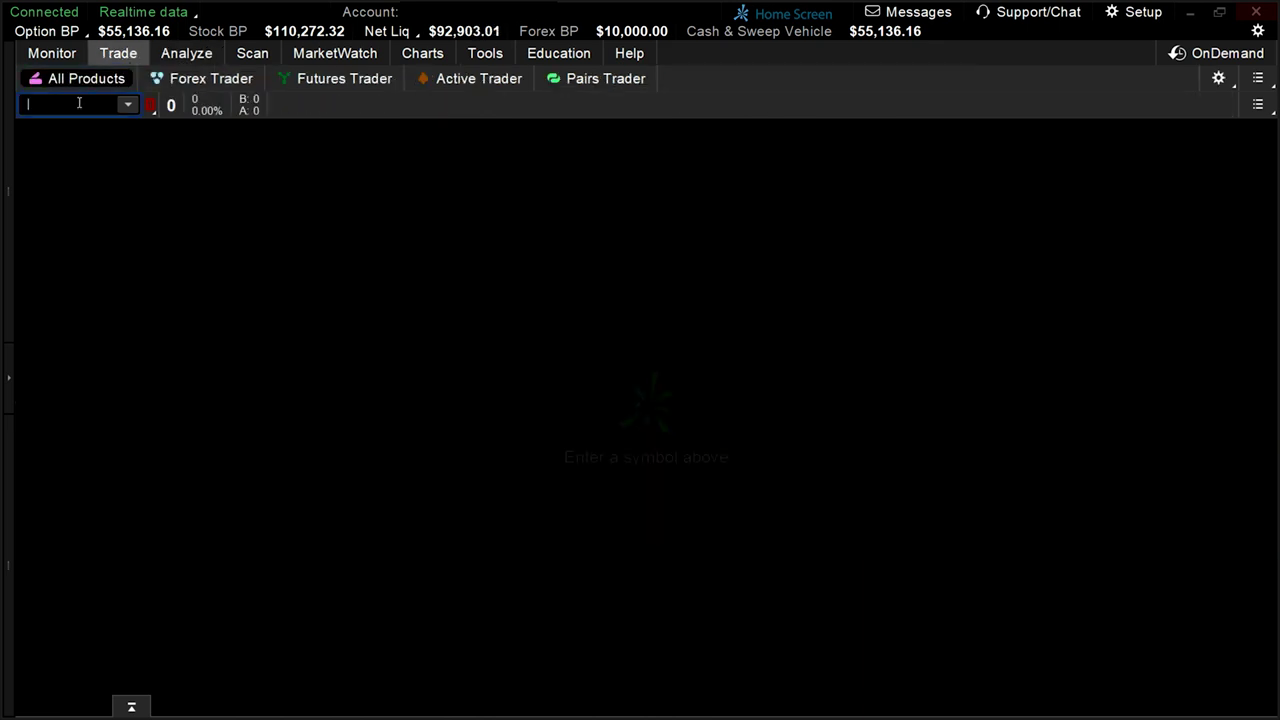
text(AMZN)
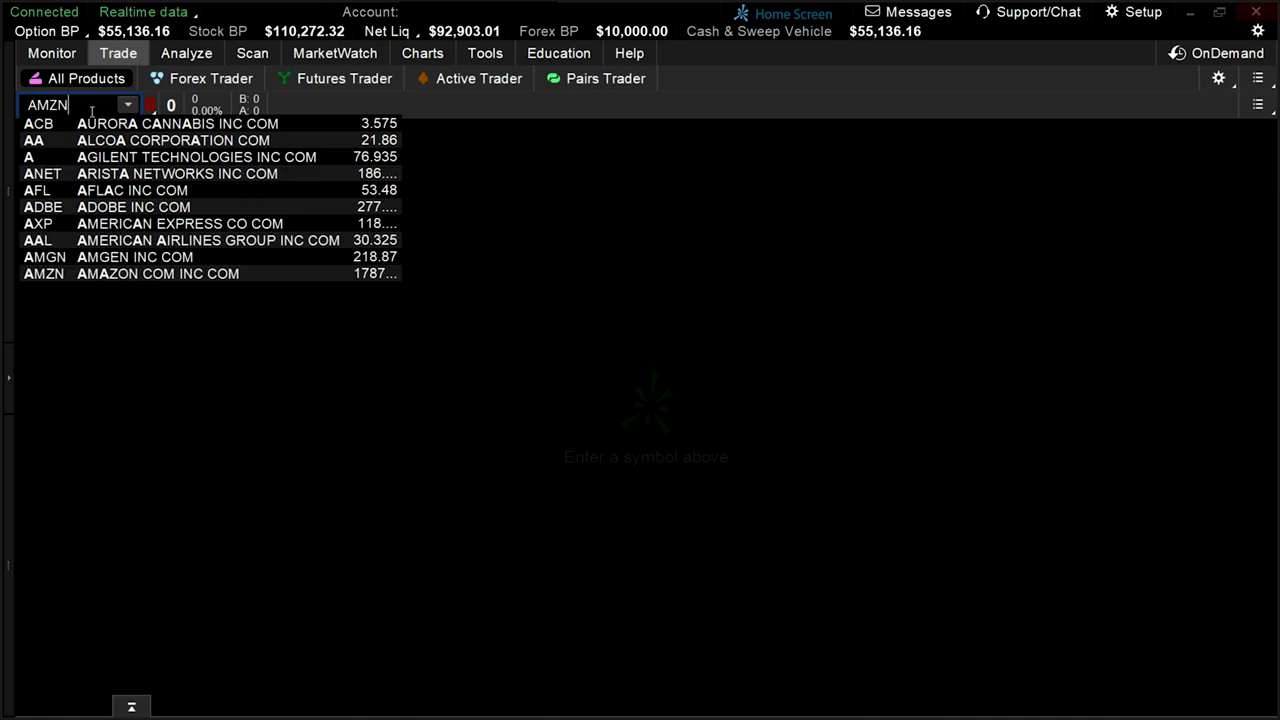
key(Return)
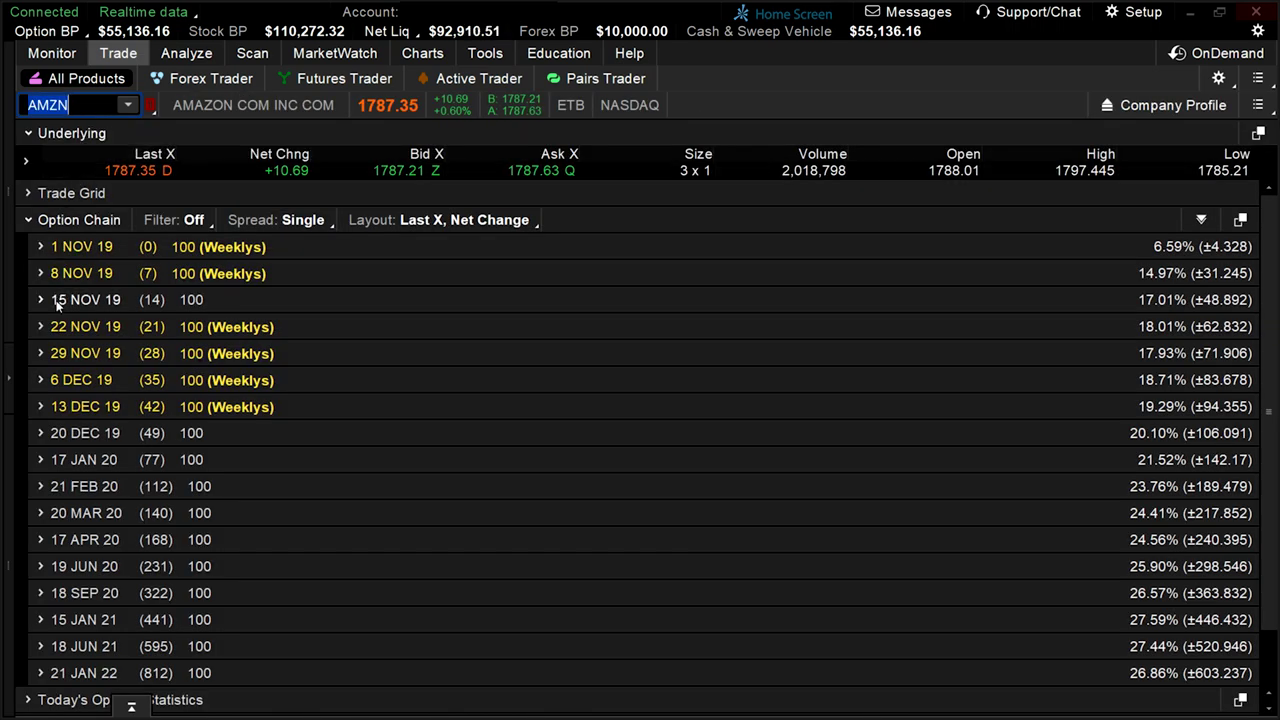
click(57, 302)
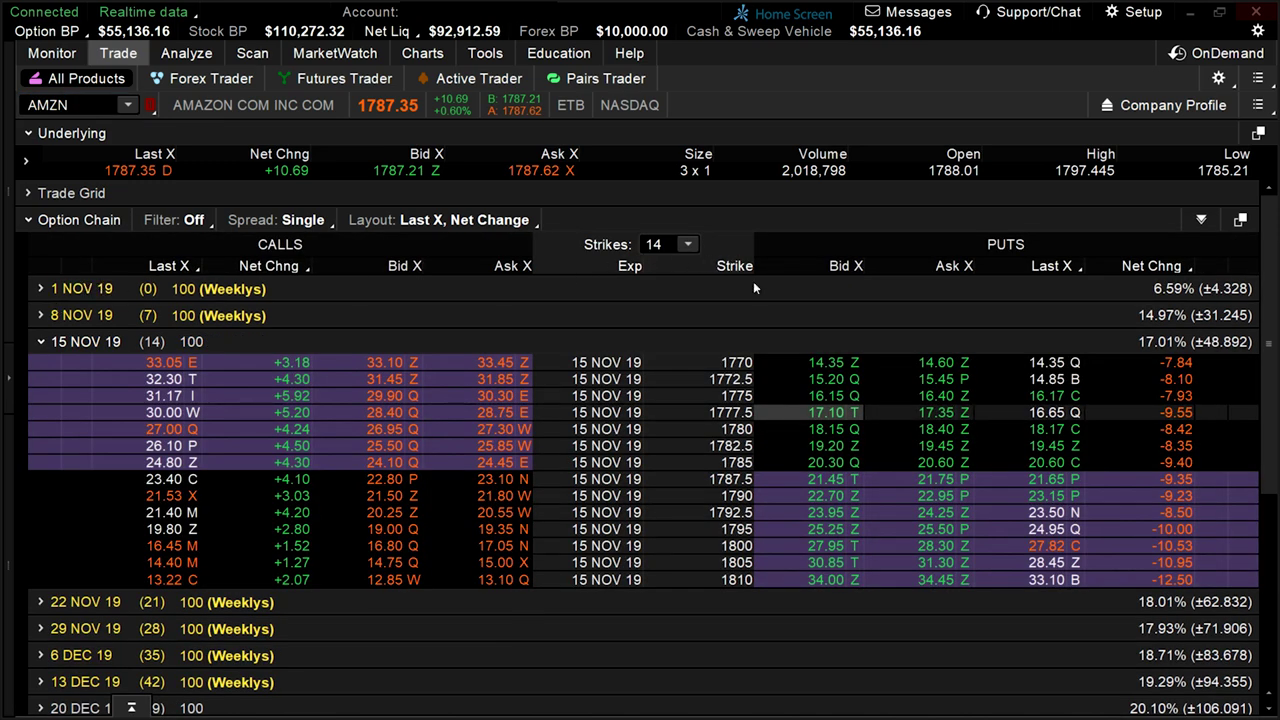
Send a short 1780/1775 put vertical from the 1780 put to Risk Profile analysis.
right_click(818, 432)
mouse_move(877, 424)
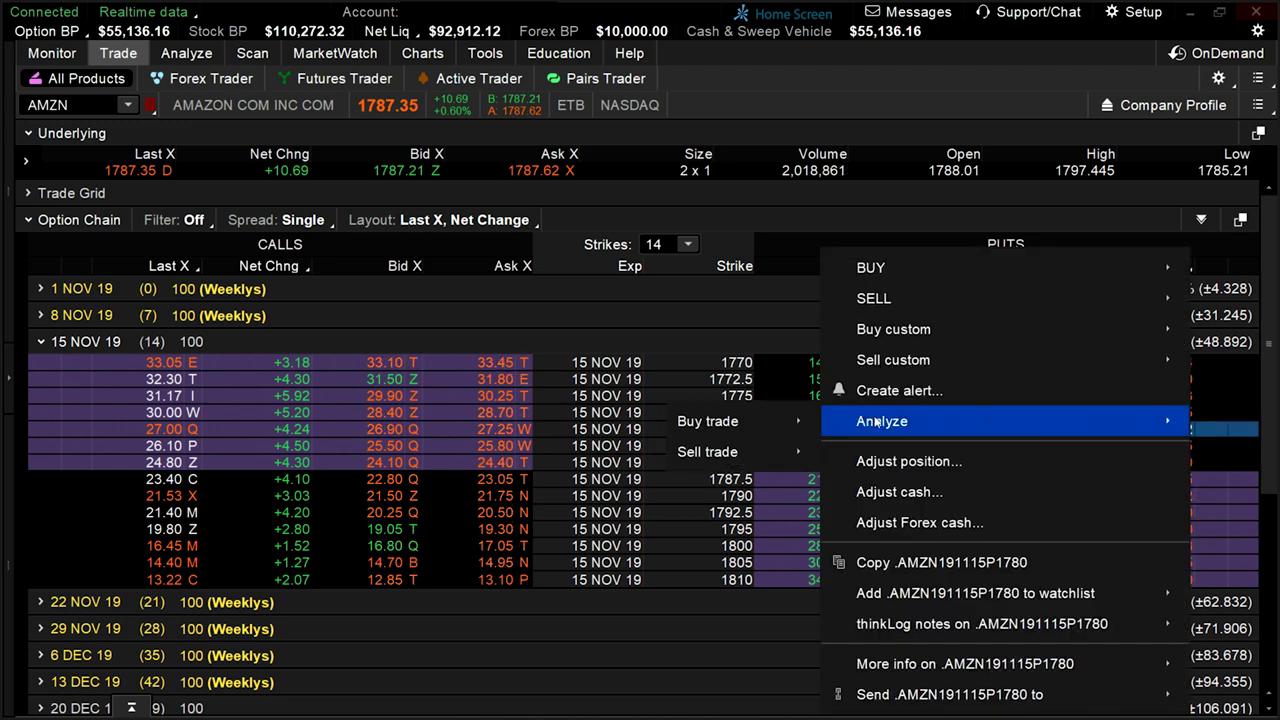
mouse_move(740, 451)
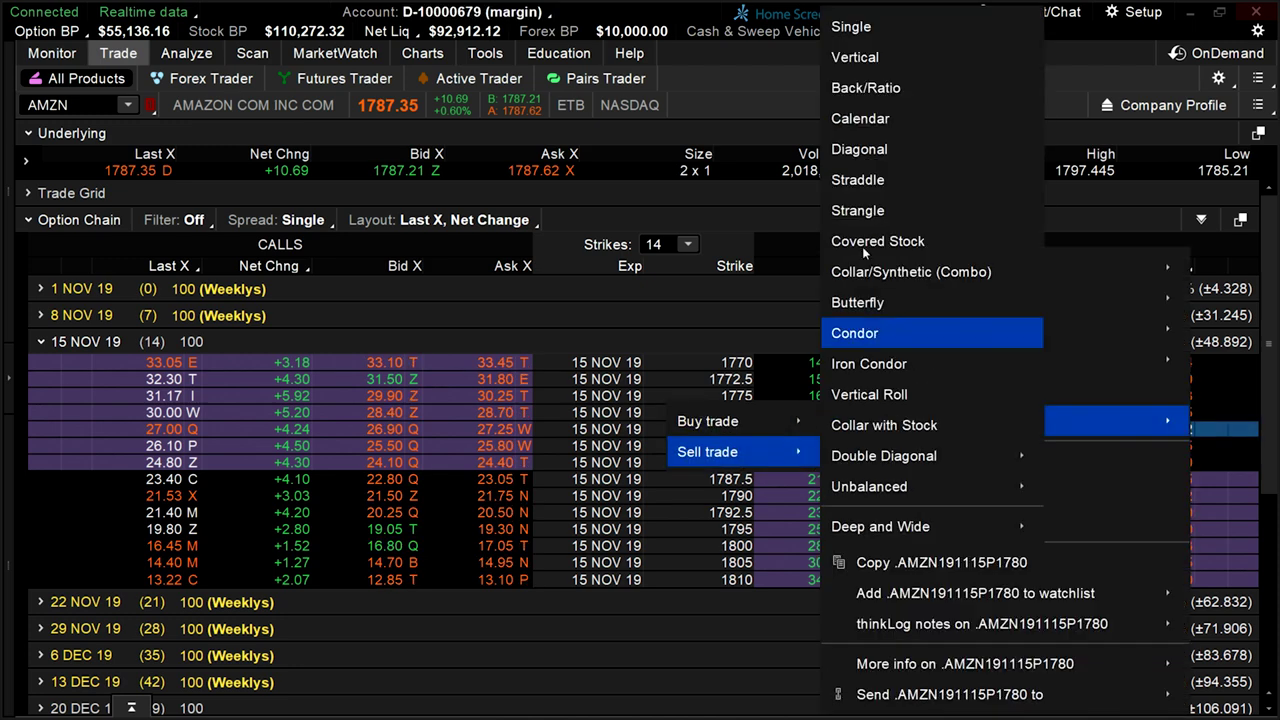
click(864, 66)
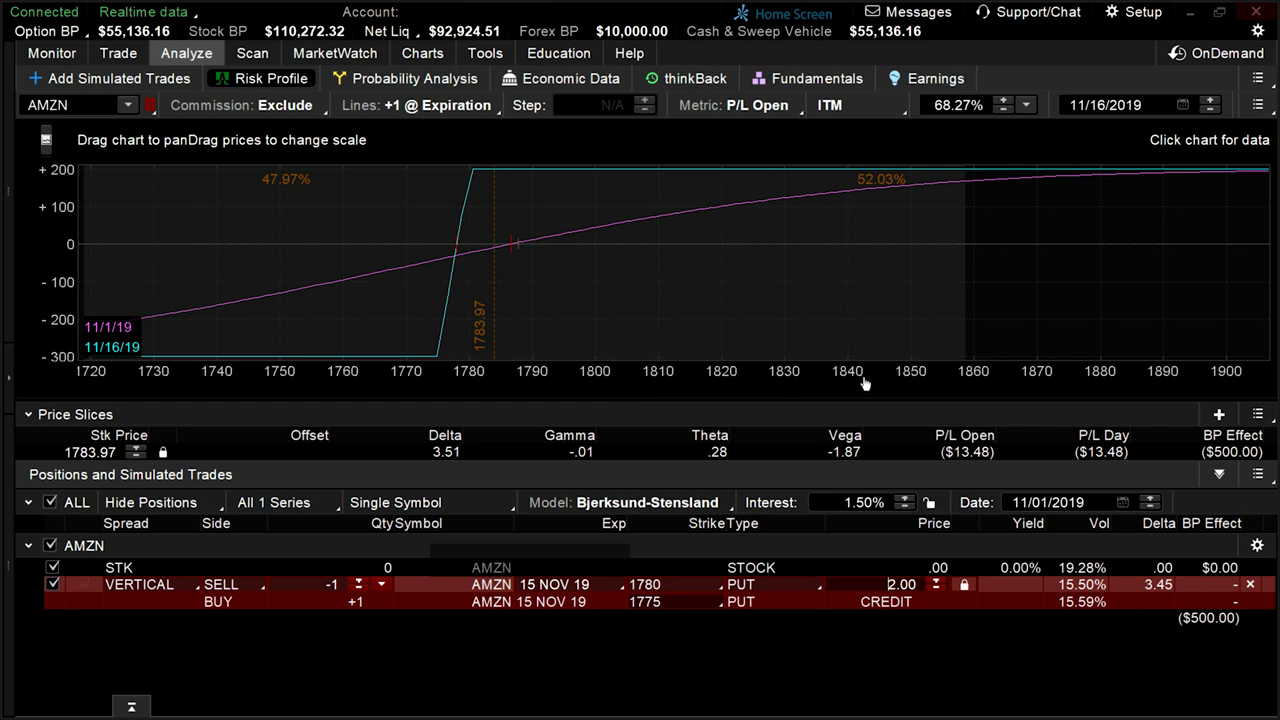
Widen and pan the chart to about 1660–1940, then select the 68.27% probability value.
drag(863, 383, 566, 383)
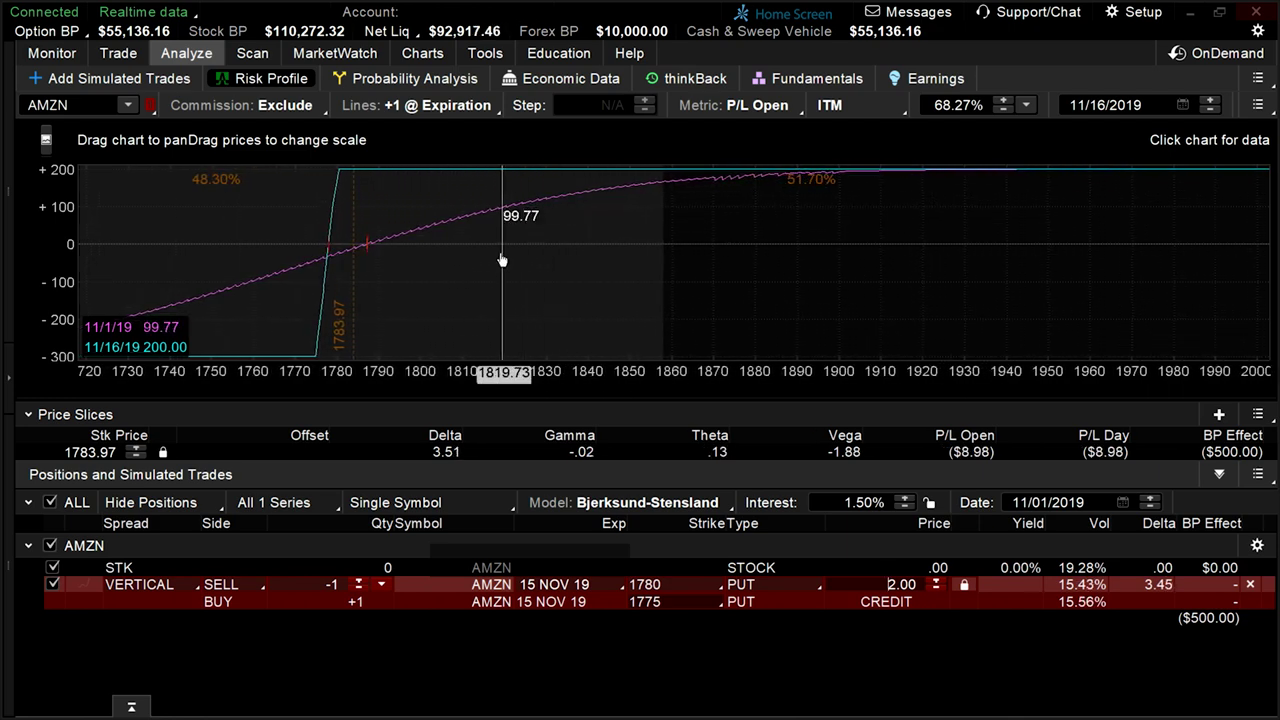
drag(509, 258, 754, 260)
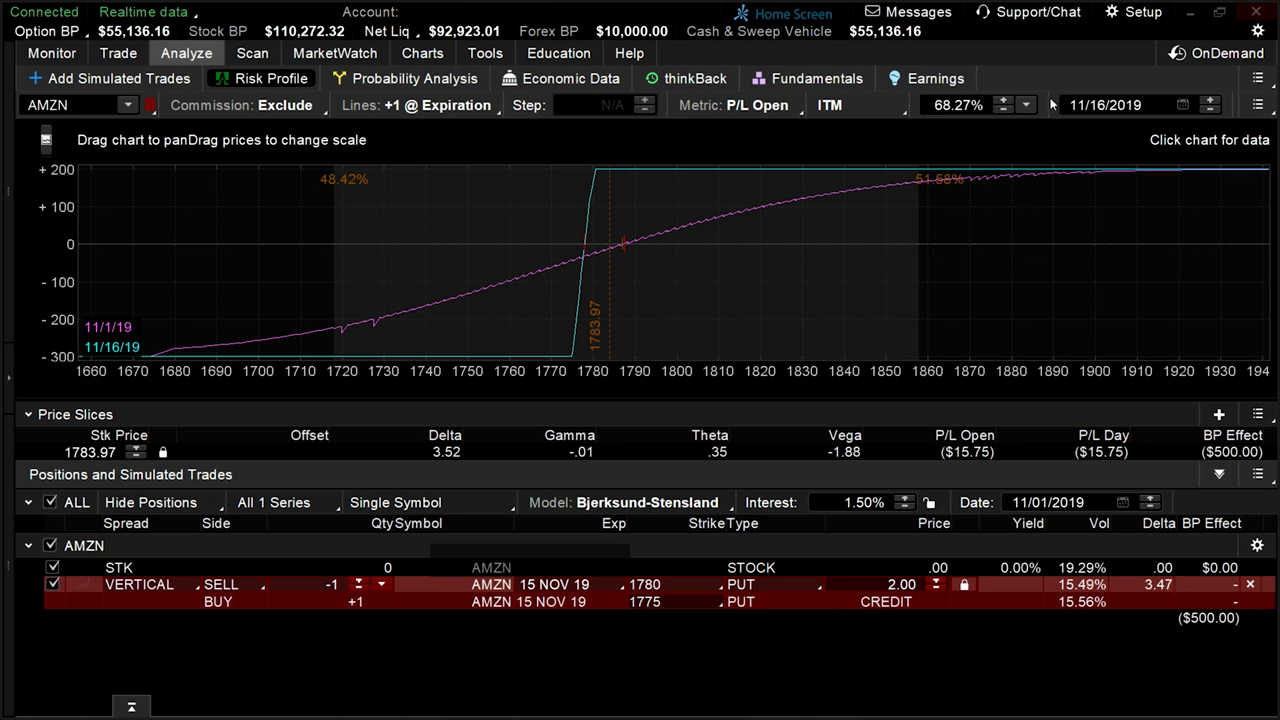
click(1032, 110)
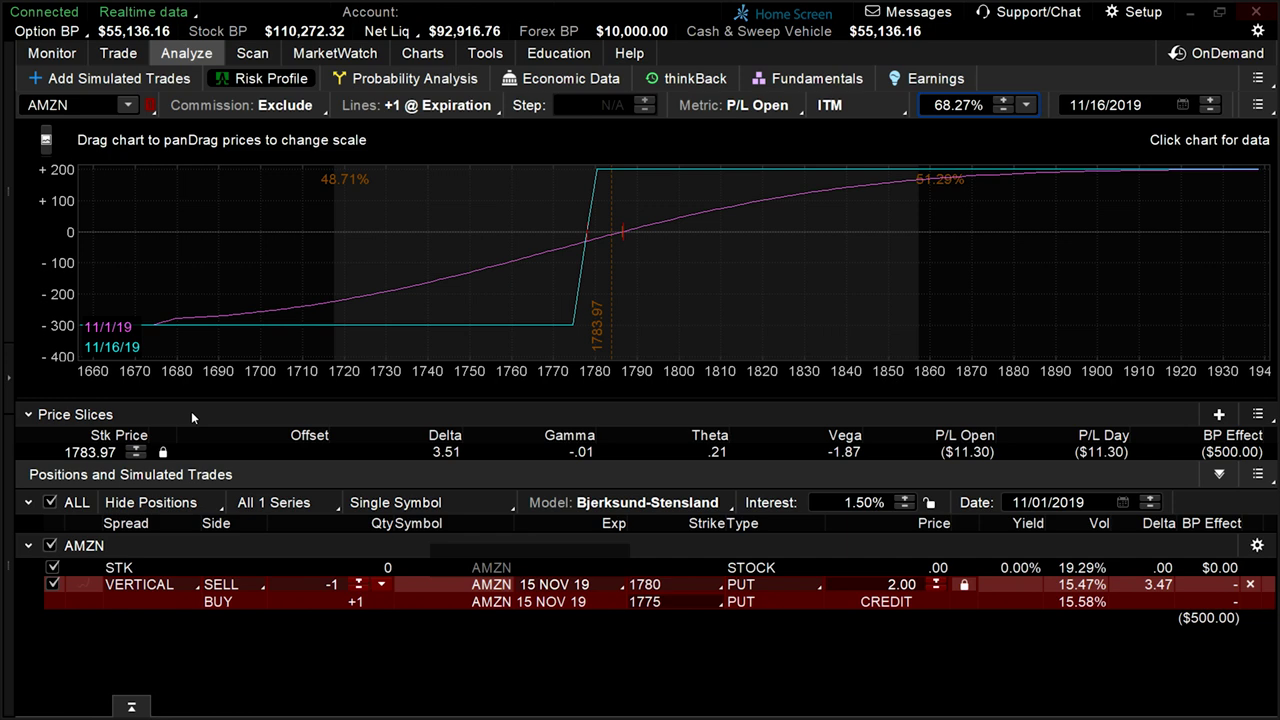
Set the price slice to the 11/16/19 break-even at 1778.05.
click(1260, 415)
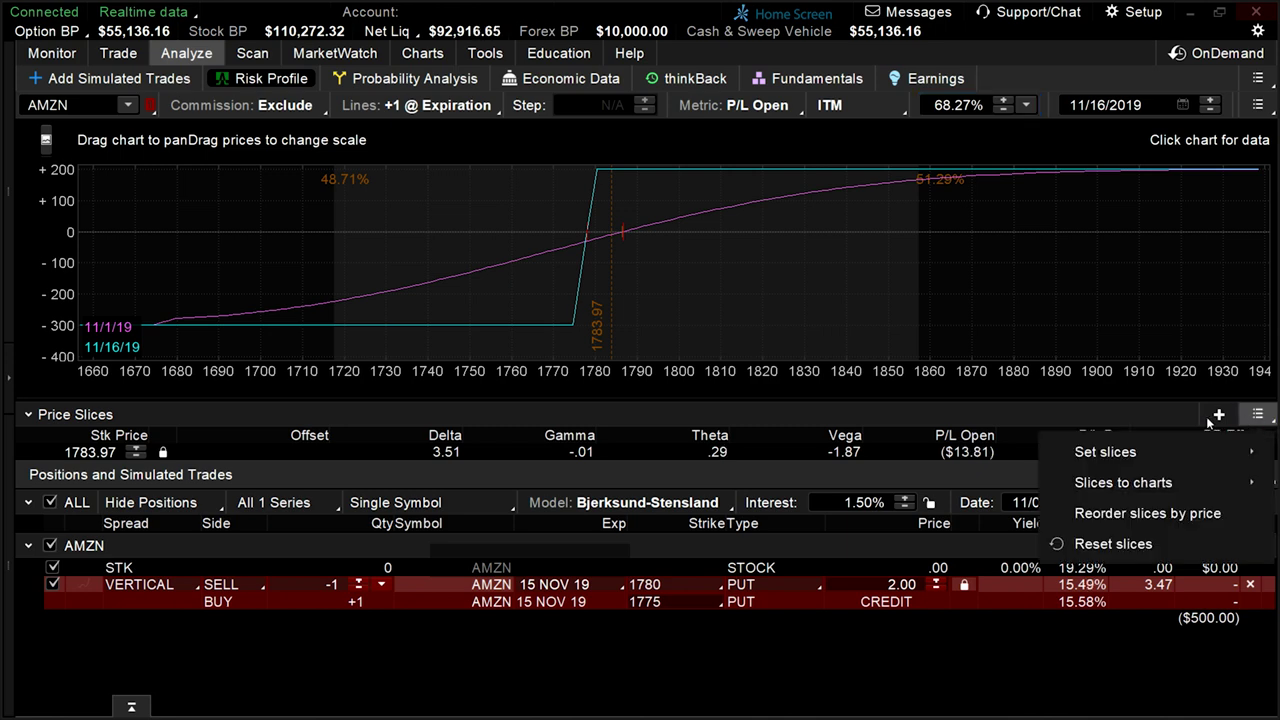
mouse_move(1153, 446)
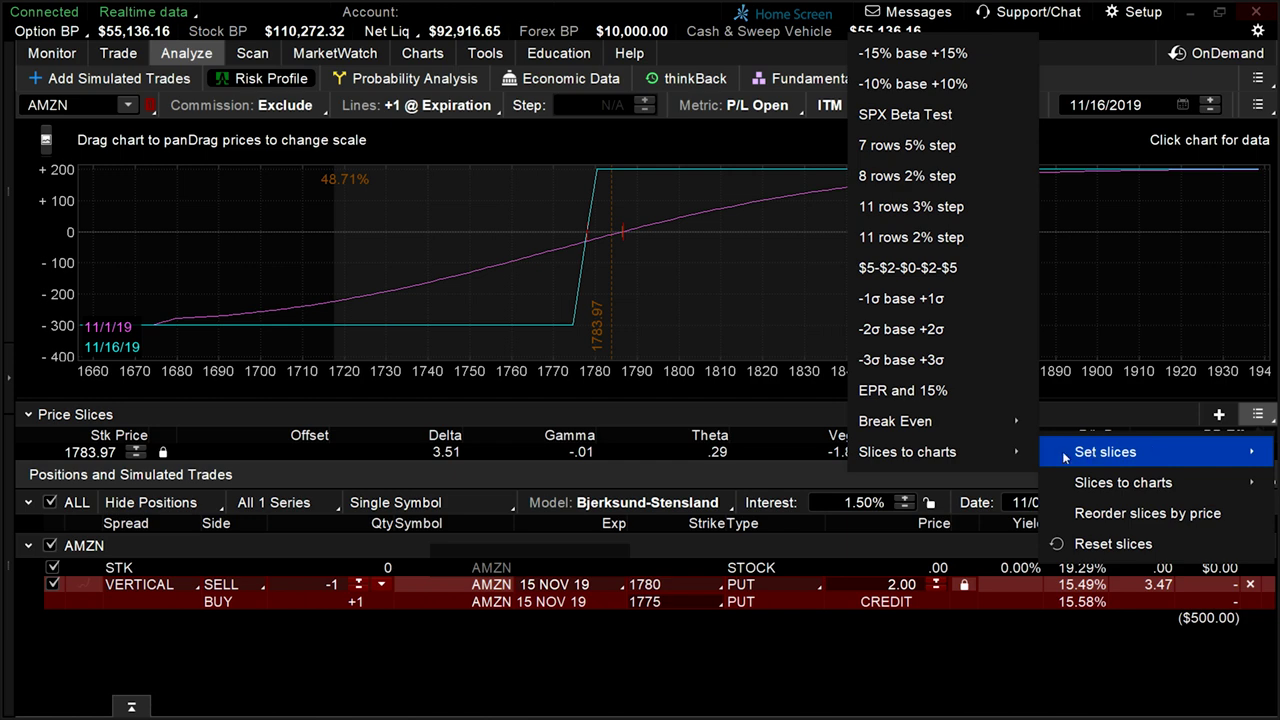
mouse_move(917, 428)
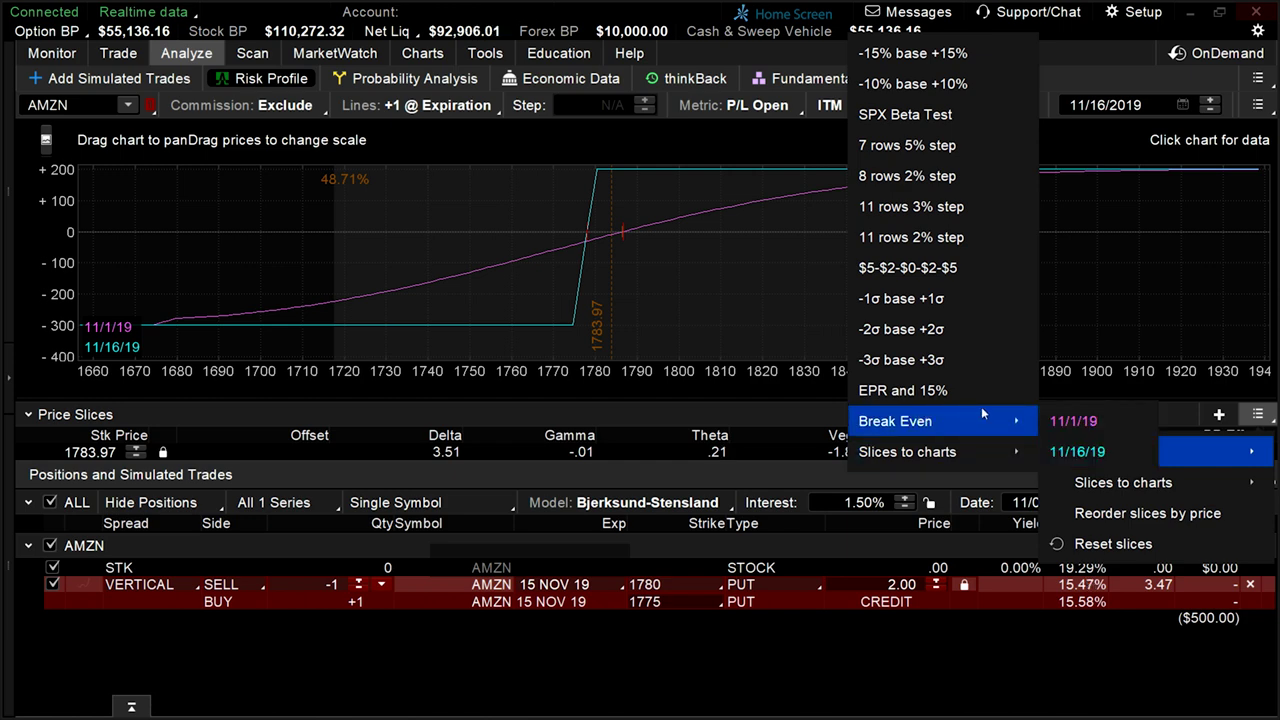
click(1108, 454)
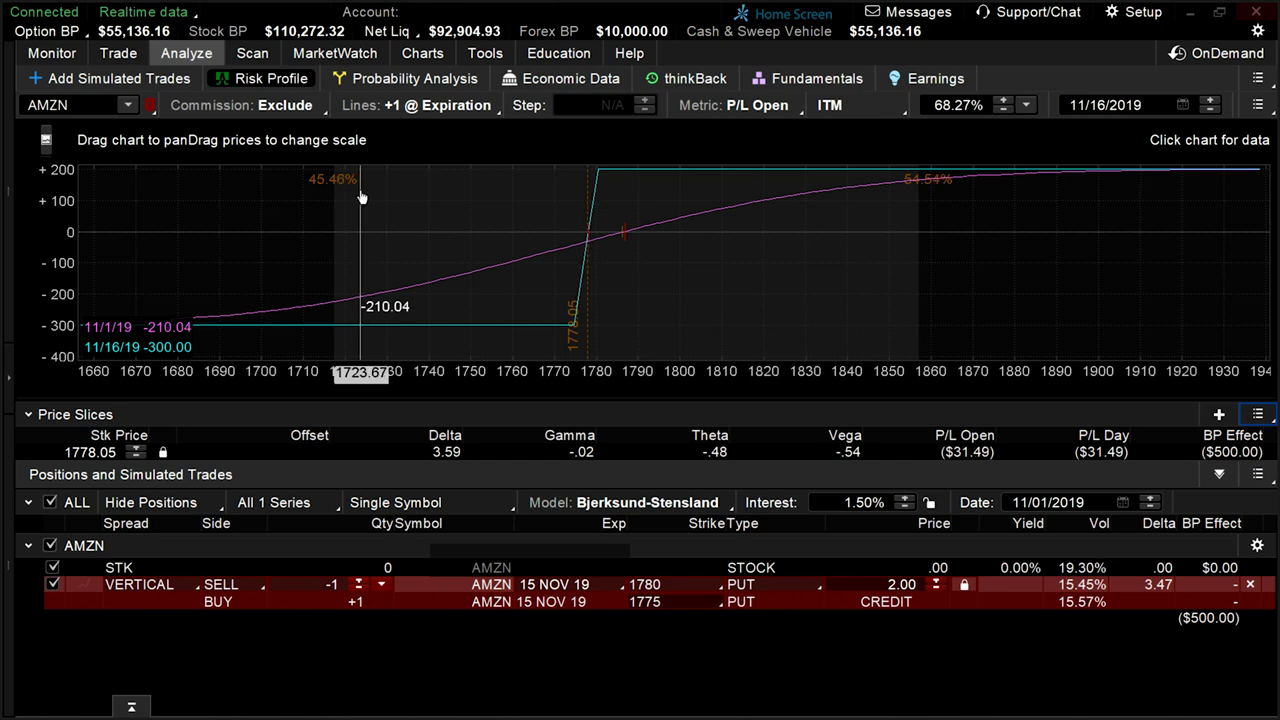
Reset the price slices to defaults and cycle the first slice's offset units to dollars.
click(1262, 420)
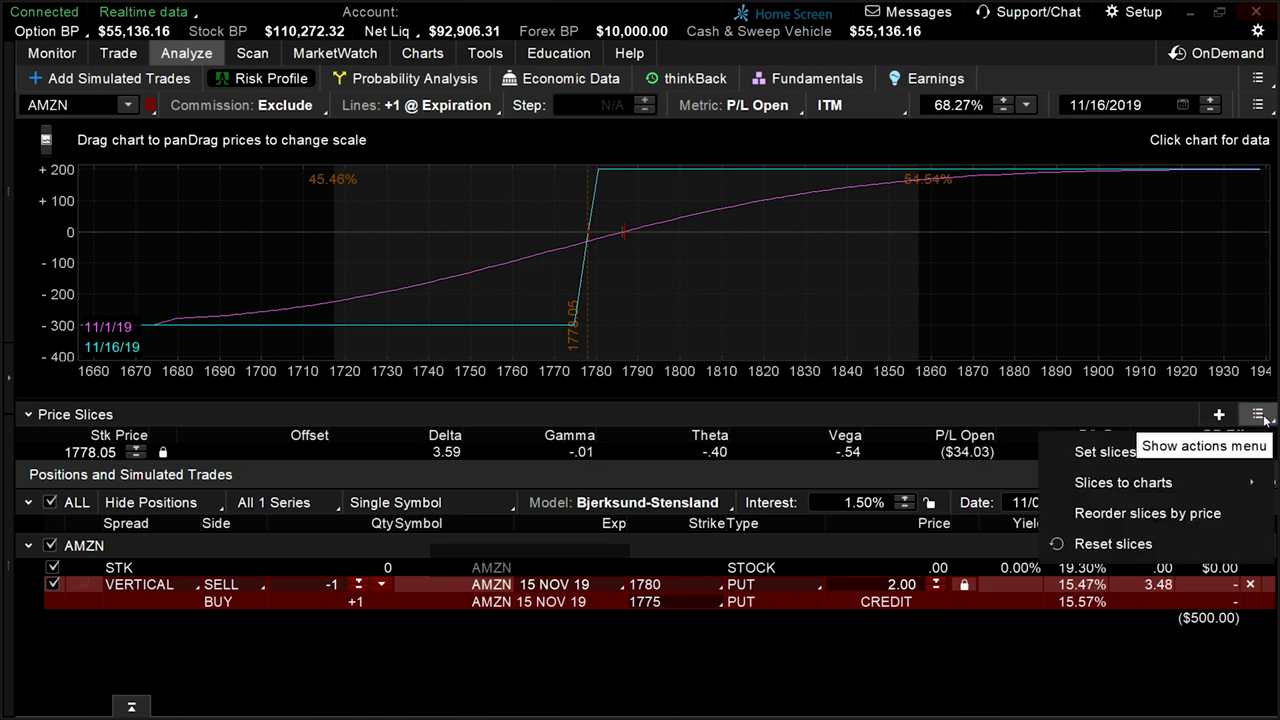
click(1113, 544)
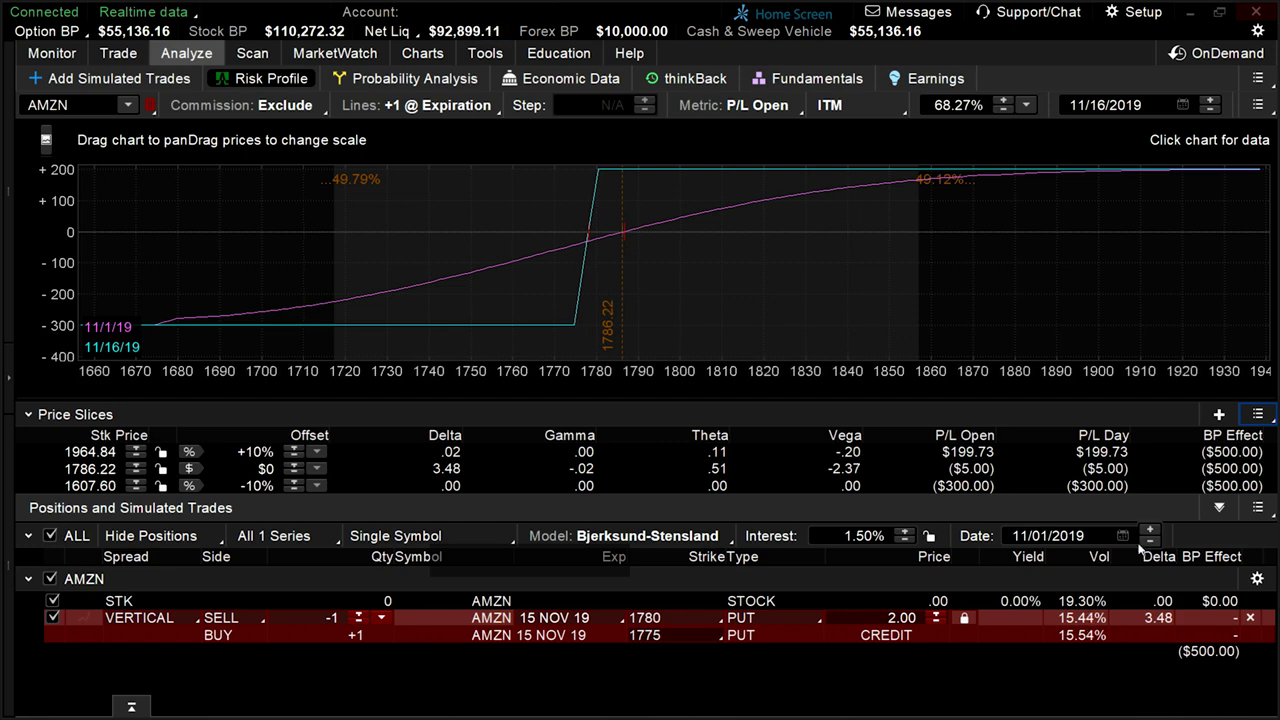
click(190, 452)
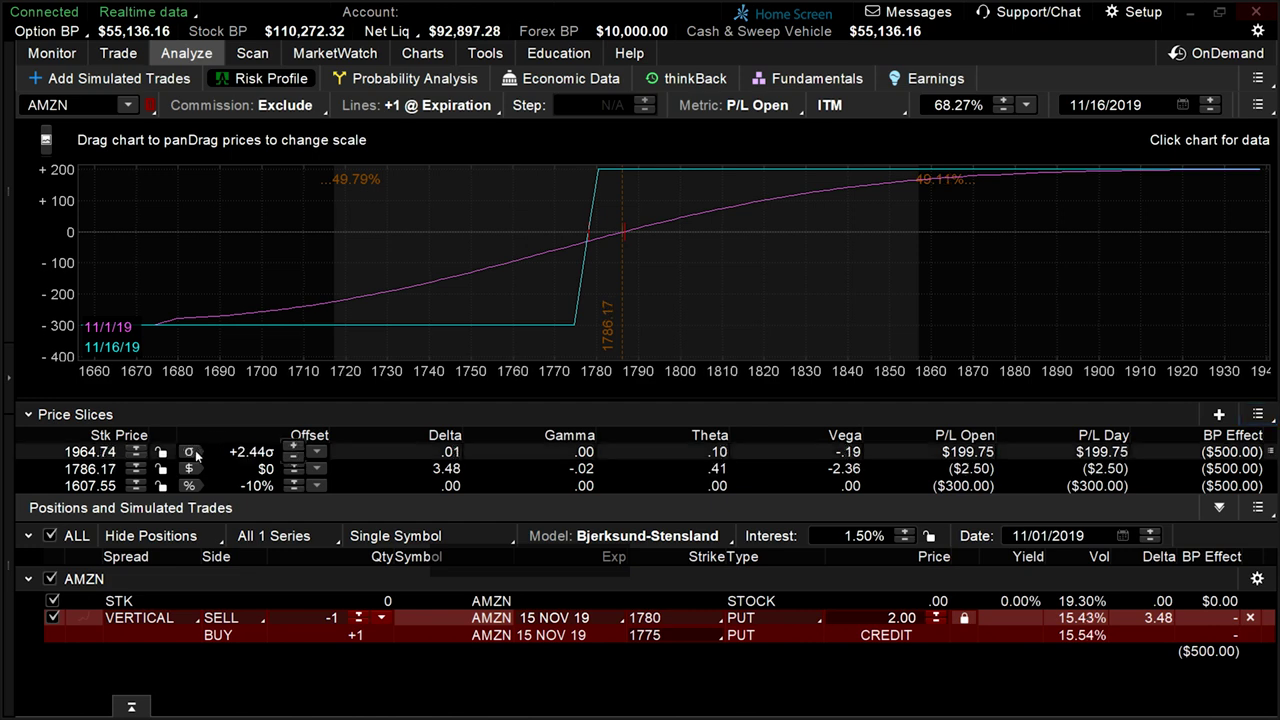
click(192, 452)
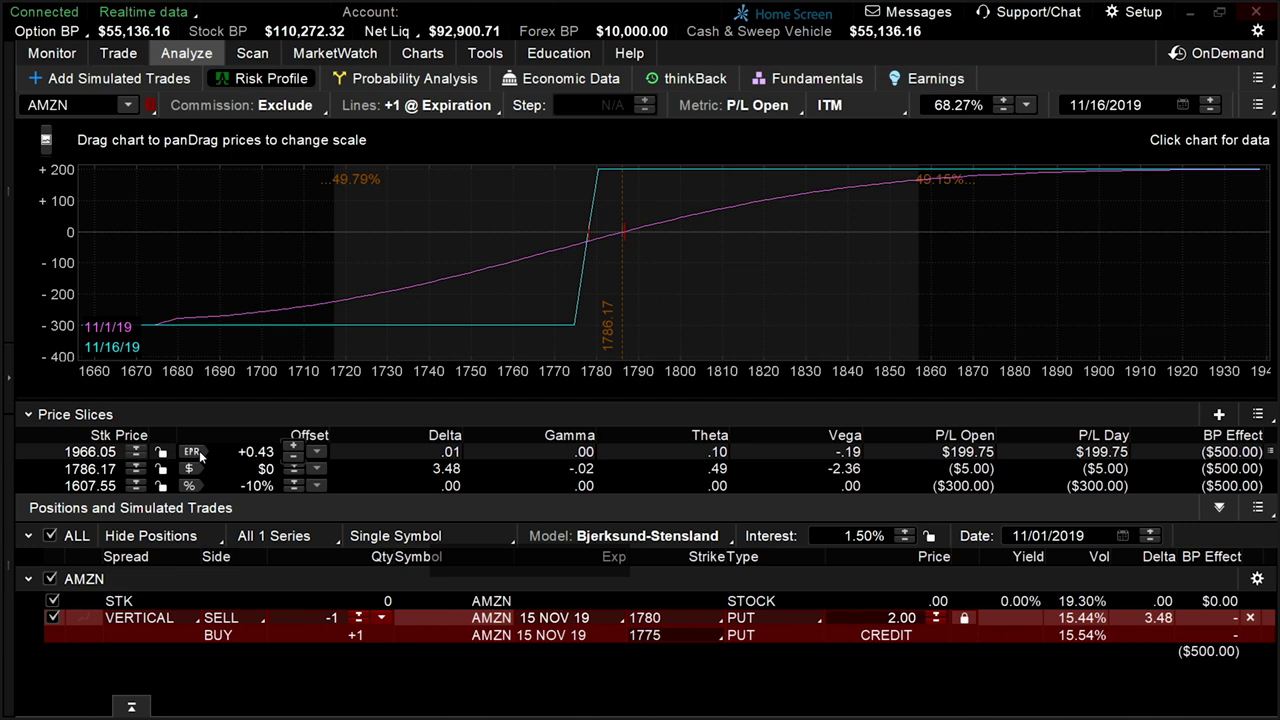
click(192, 452)
Raise the first slice's offset to +$1,800, then reset the slices to +10%, $0, -10%.
click(300, 457)
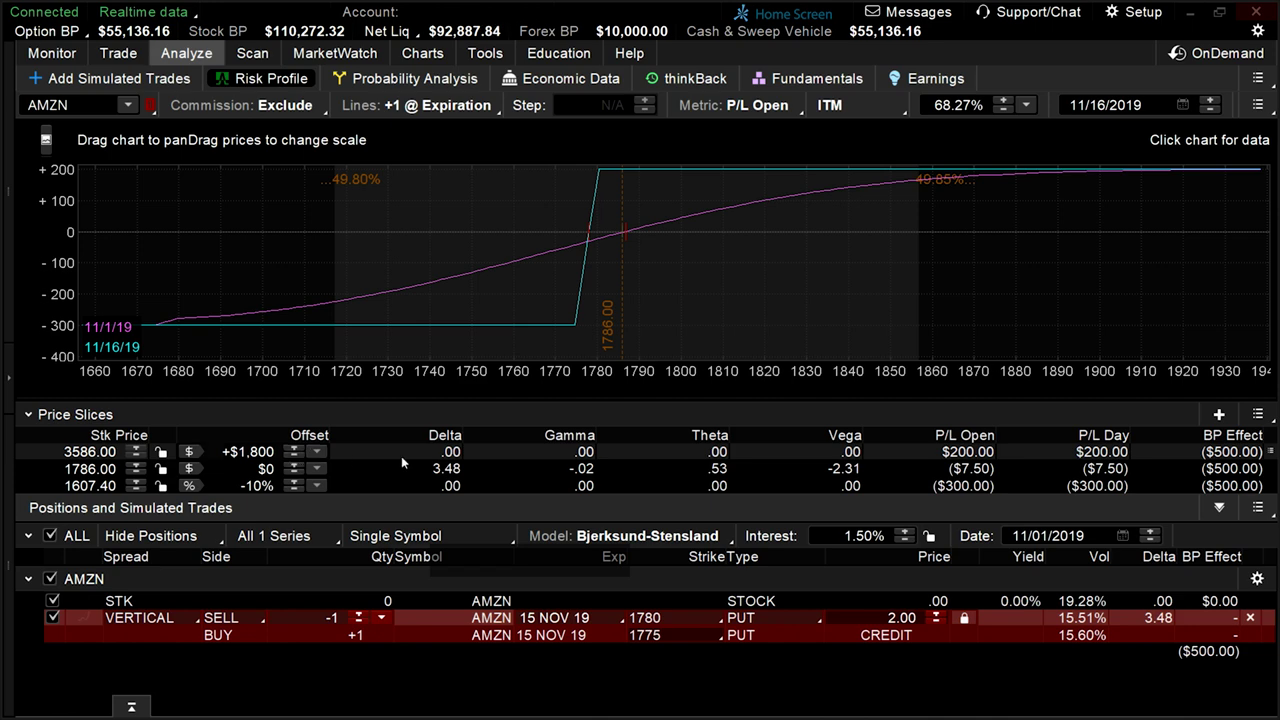
click(1264, 414)
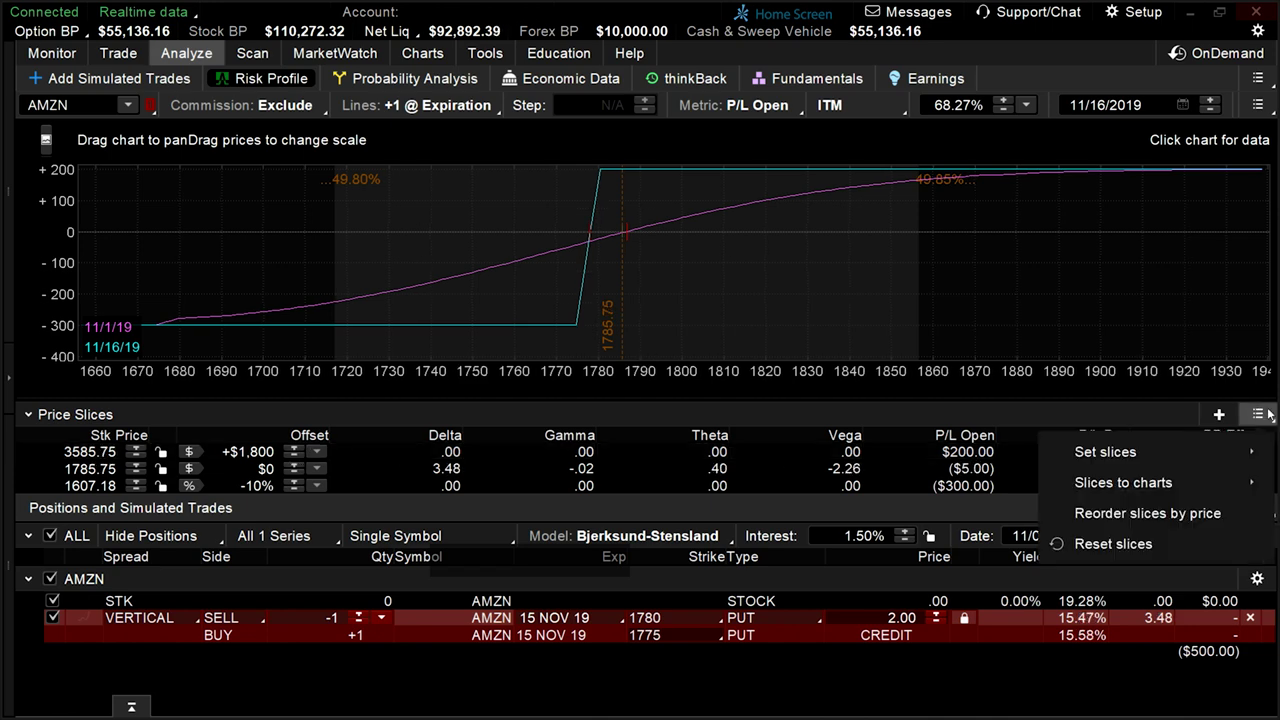
click(1117, 545)
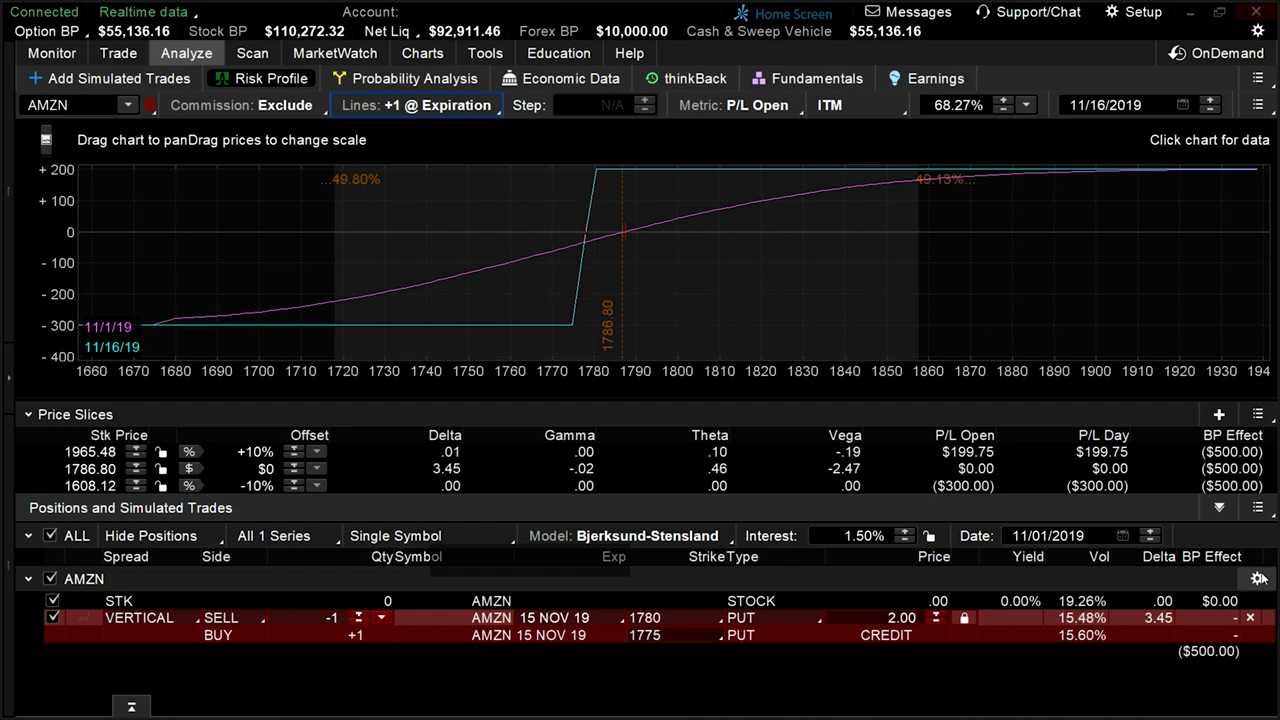
Show AMZN's extra parameters, step Vol Adj up to +1.60%, then reset it to 0.00%.
click(1259, 578)
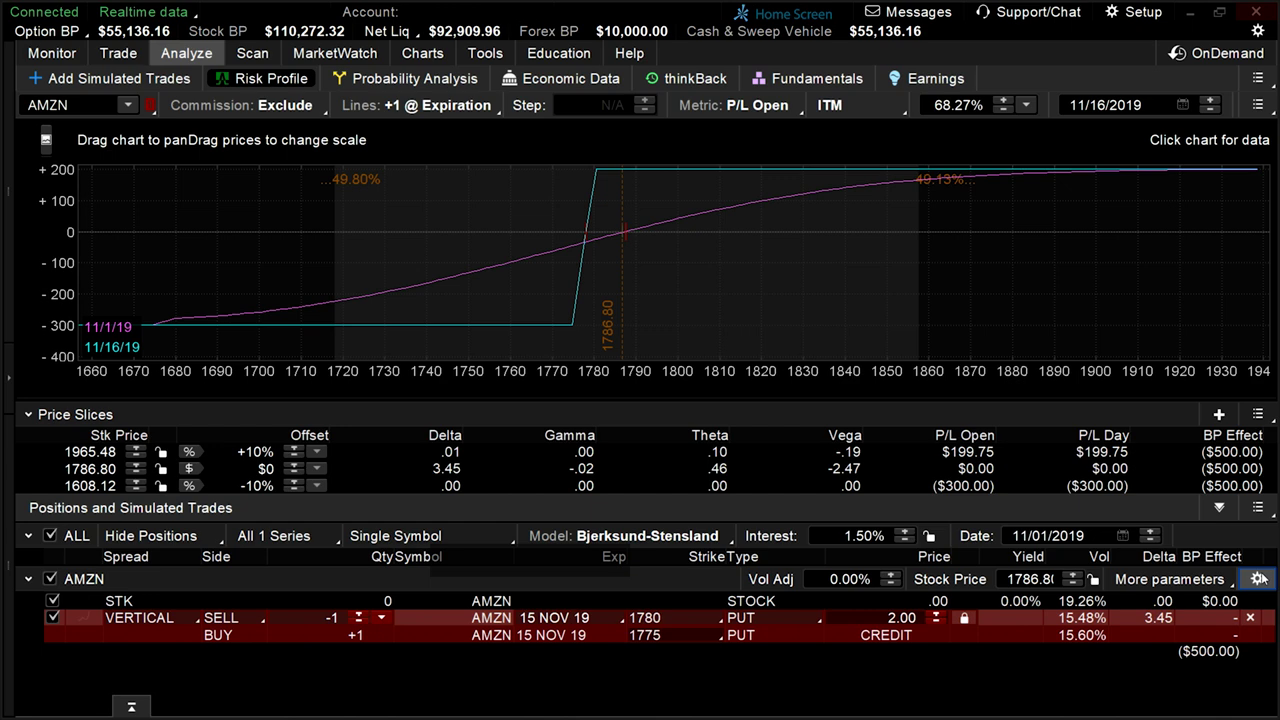
click(889, 574)
click(889, 574)
click(889, 574)
click(889, 574)
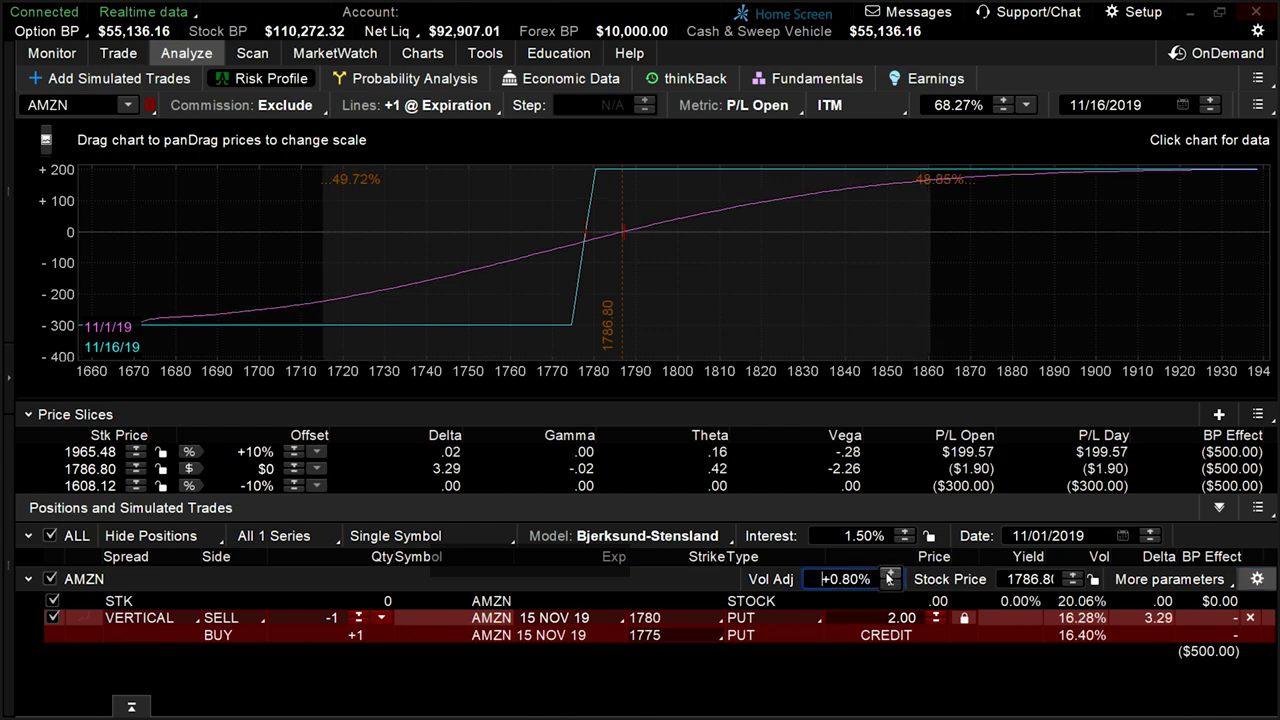
click(889, 574)
click(889, 574)
click(889, 574)
click(889, 574)
click(889, 574)
click(889, 574)
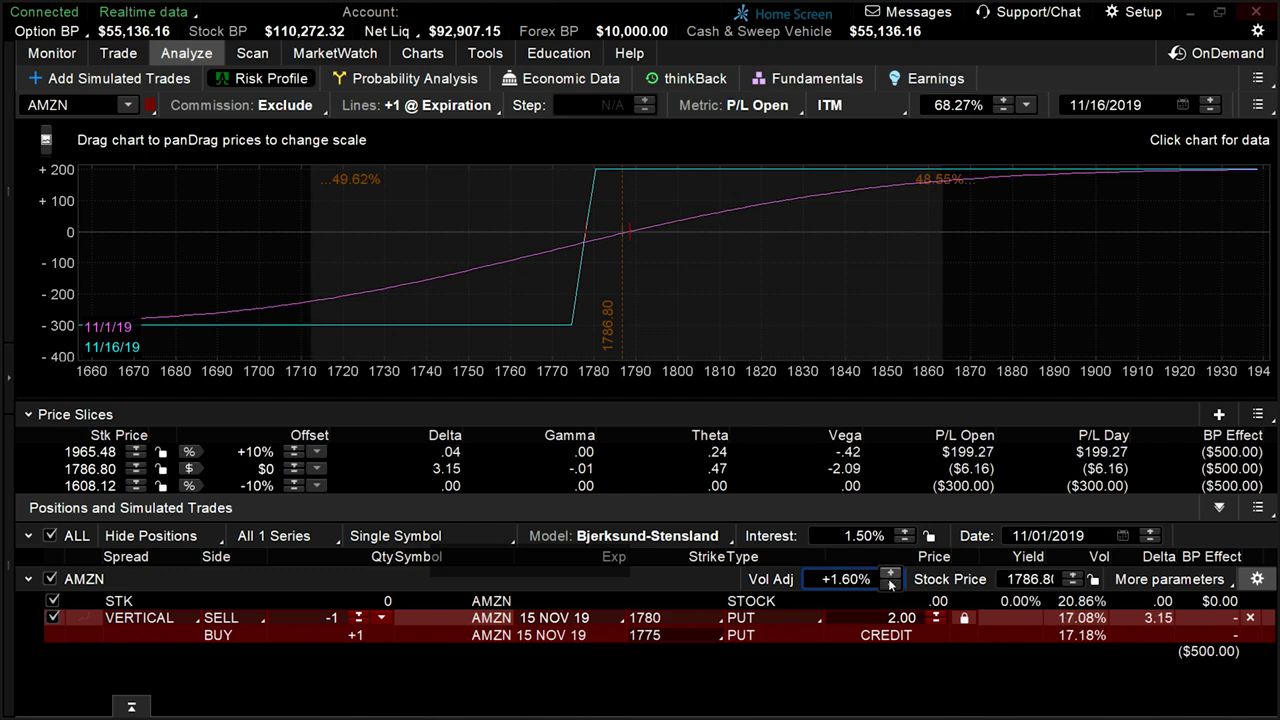
text(0)
key(Return)
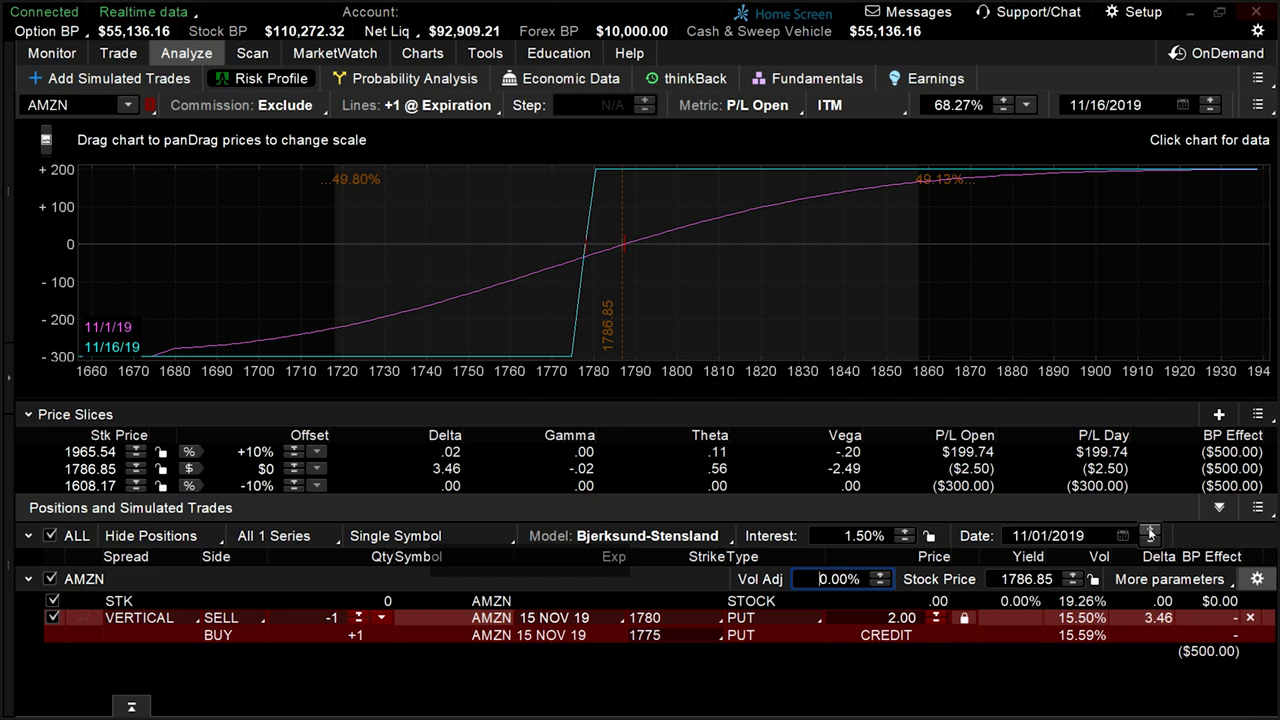
Step the analysis date forward and back, then pick November 13 from the calendar.
click(1150, 531)
click(1151, 540)
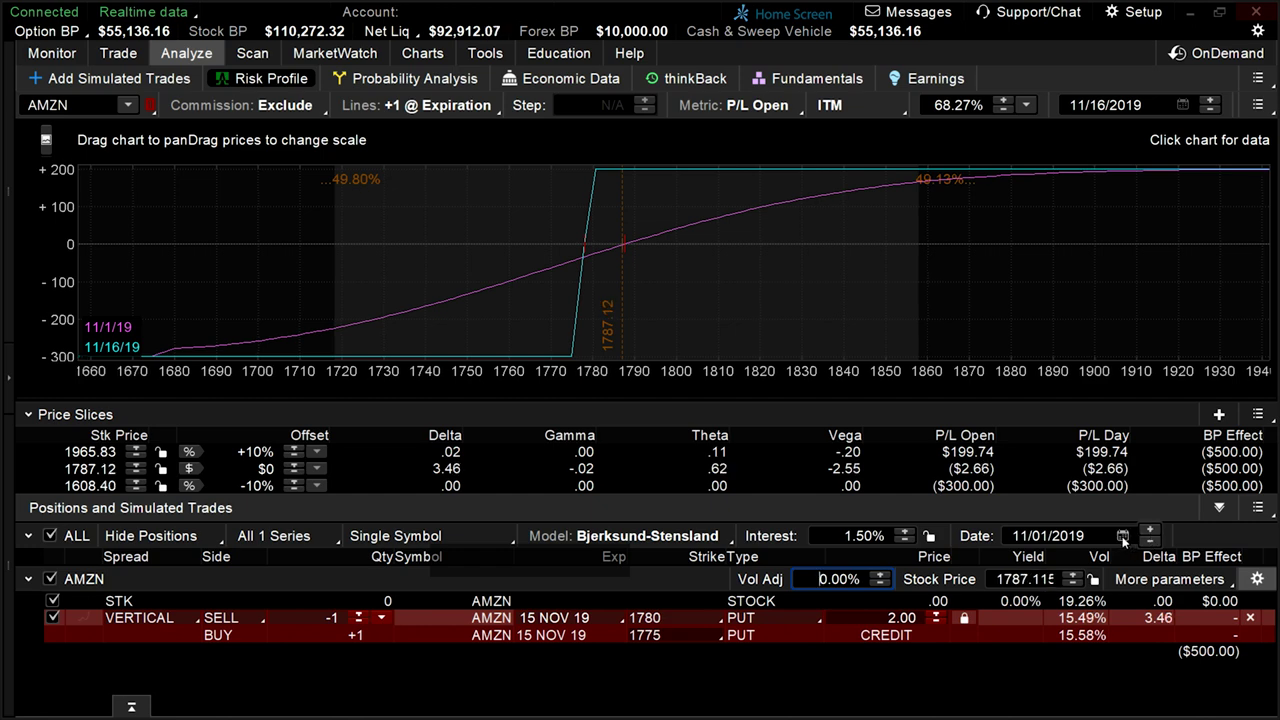
click(1122, 536)
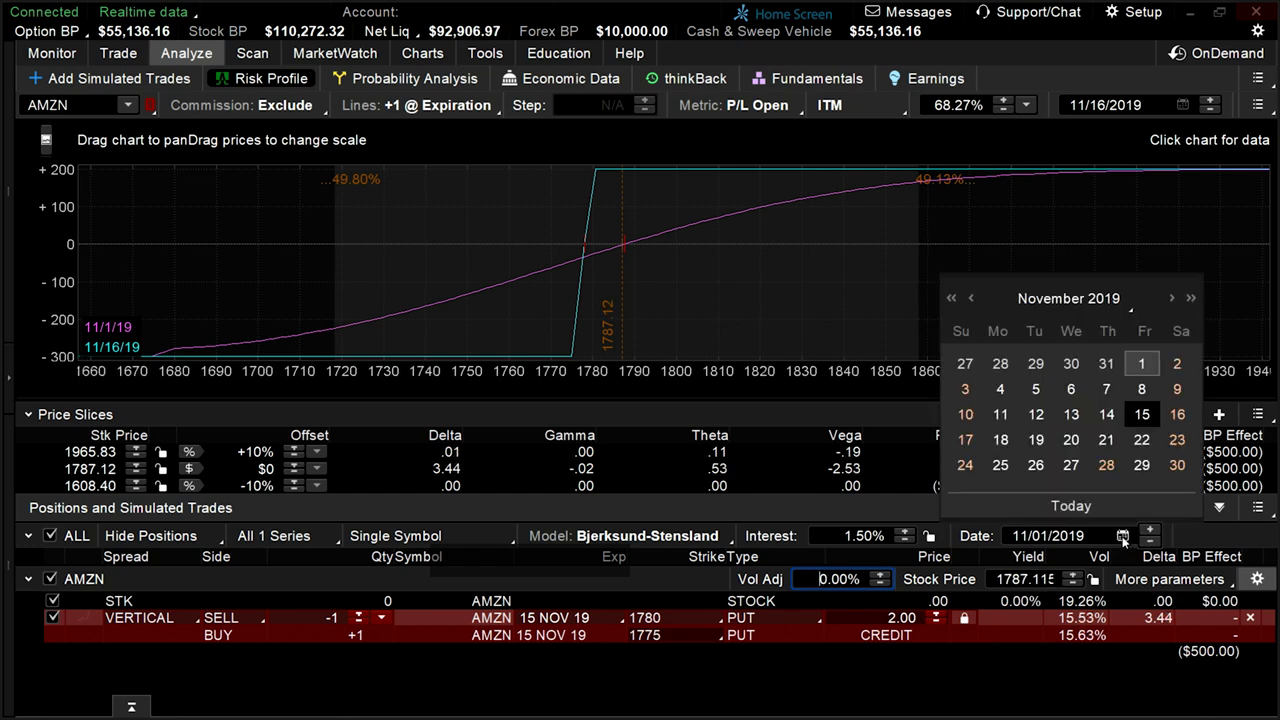
click(1072, 413)
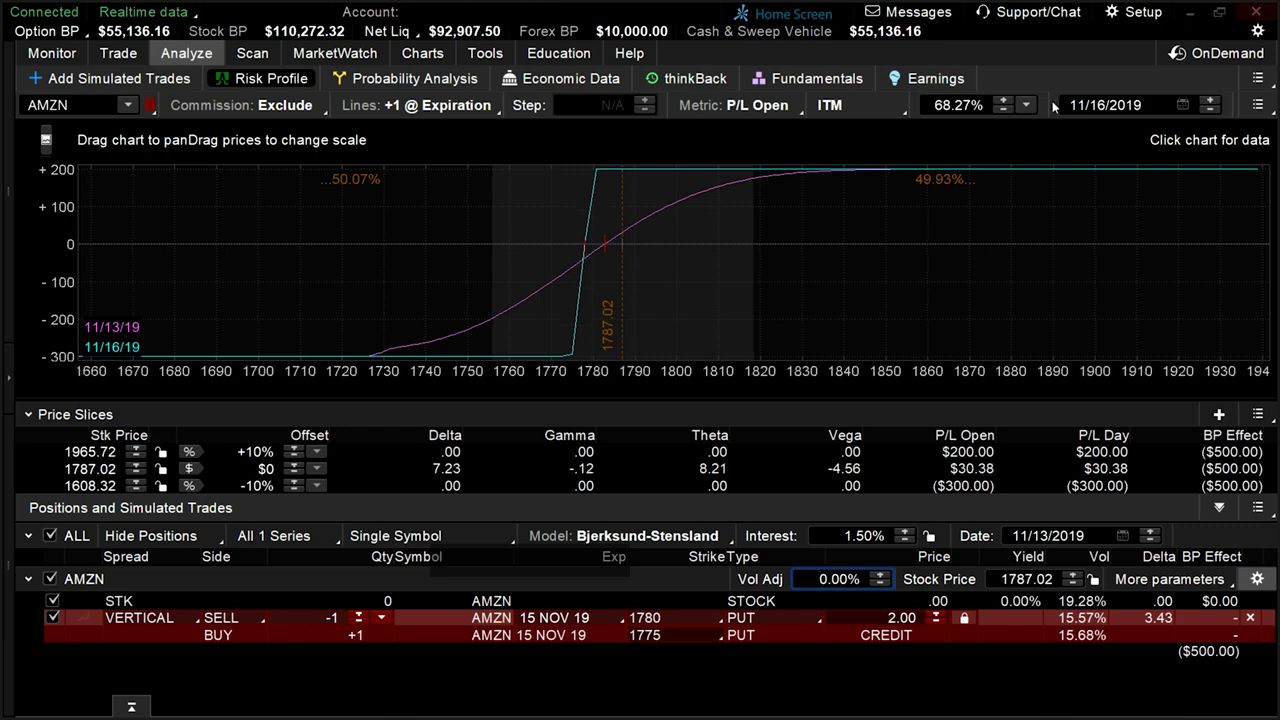
Advance the analysis date to 11/16/2019 expiration, then return it to today, 11/01/2019.
click(1151, 532)
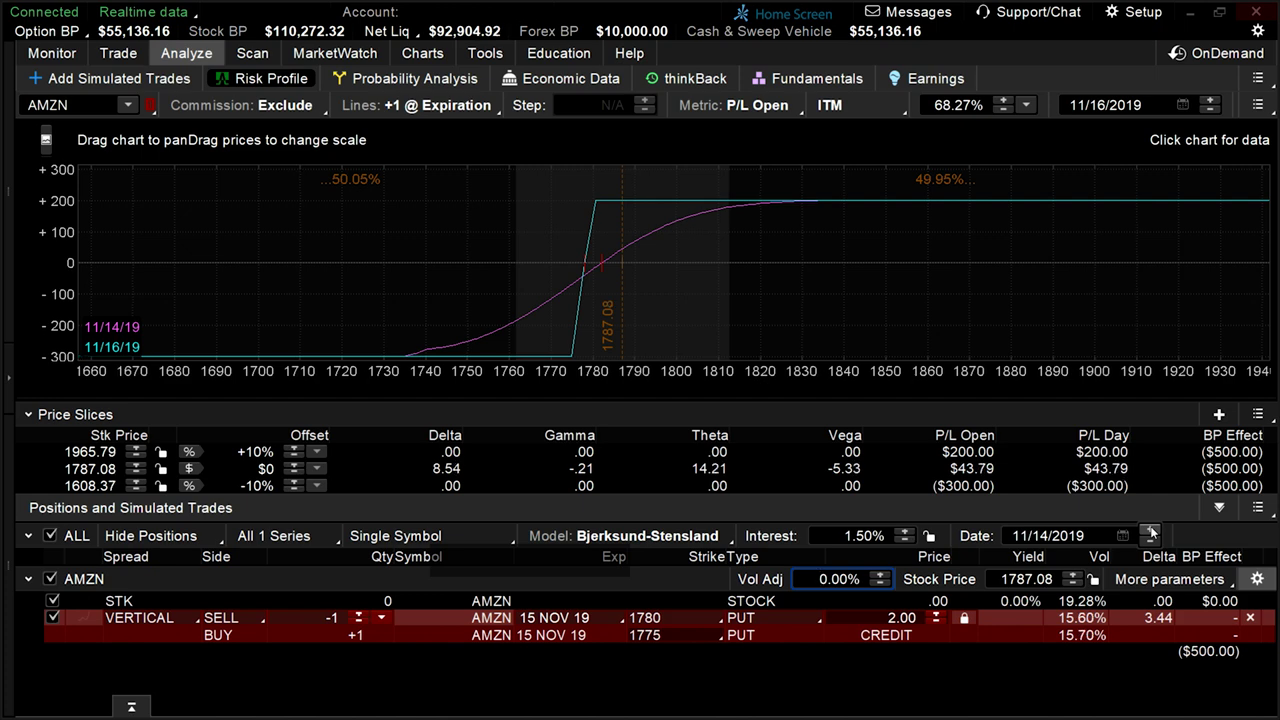
click(1151, 532)
click(1151, 532)
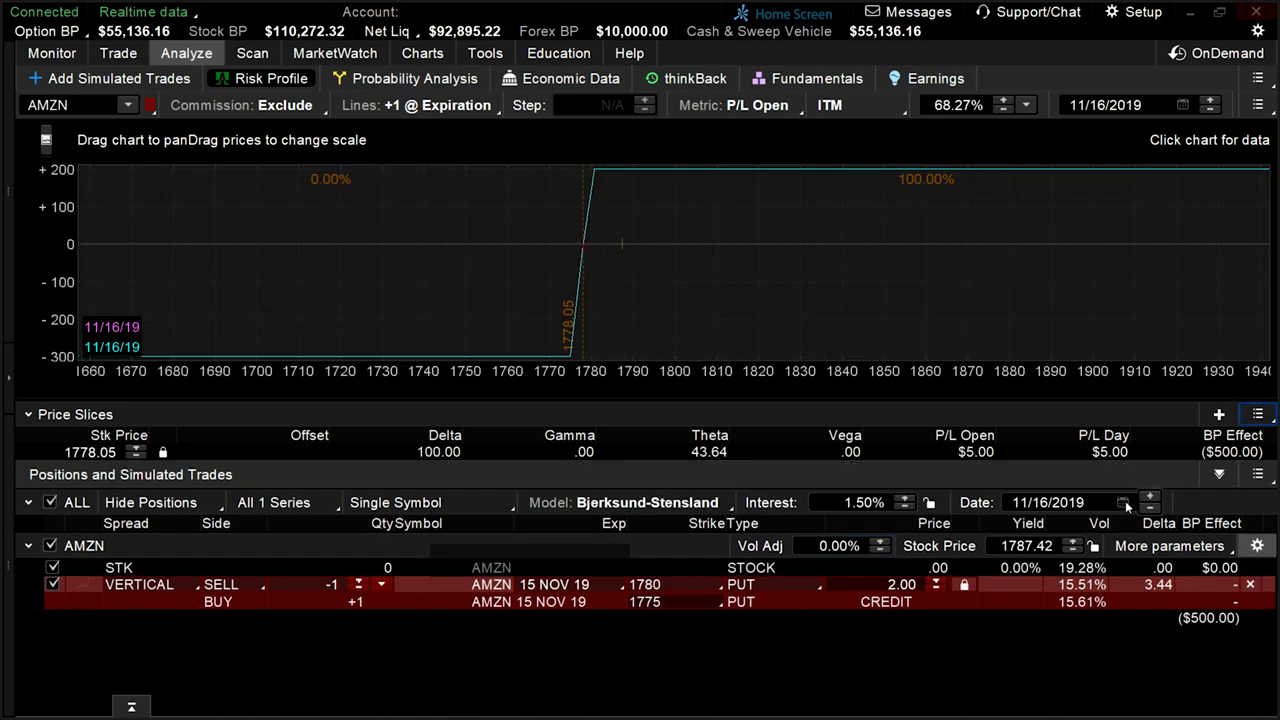
click(1123, 502)
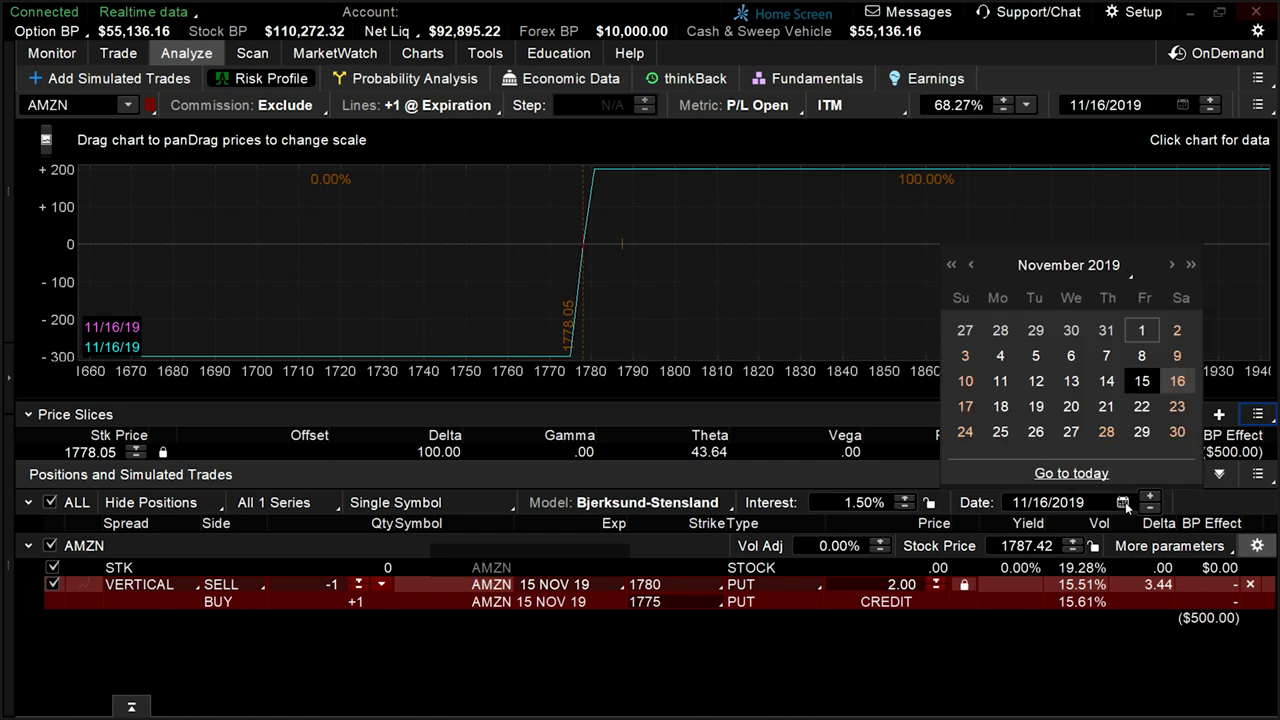
click(1071, 473)
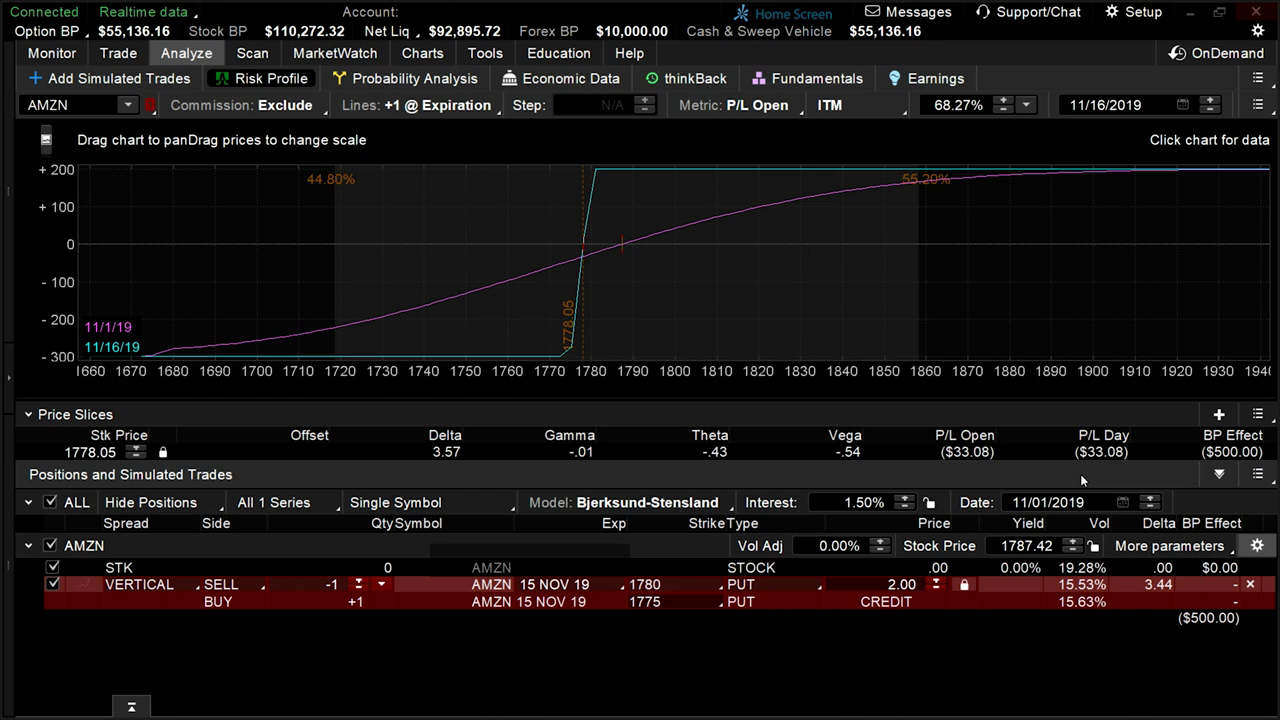
Place the price slice at the 11/16/19 break-even price of 1778.02.
click(1257, 414)
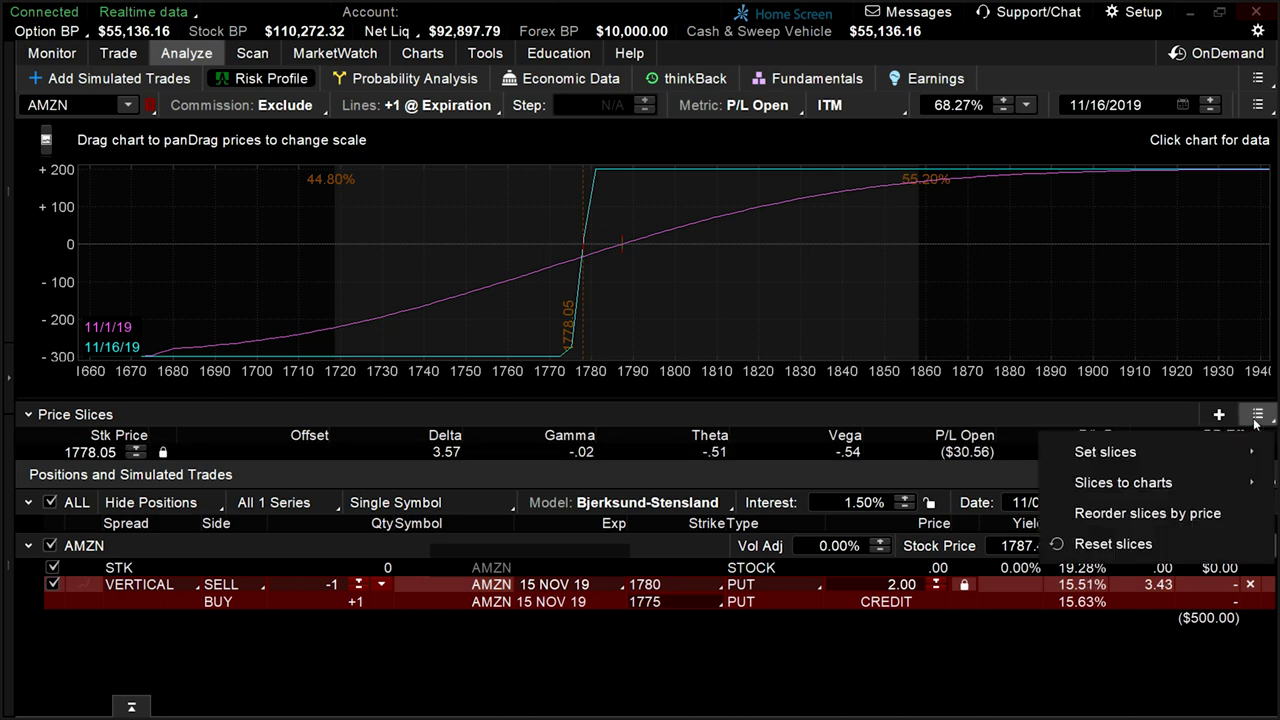
mouse_move(1211, 447)
mouse_move(983, 428)
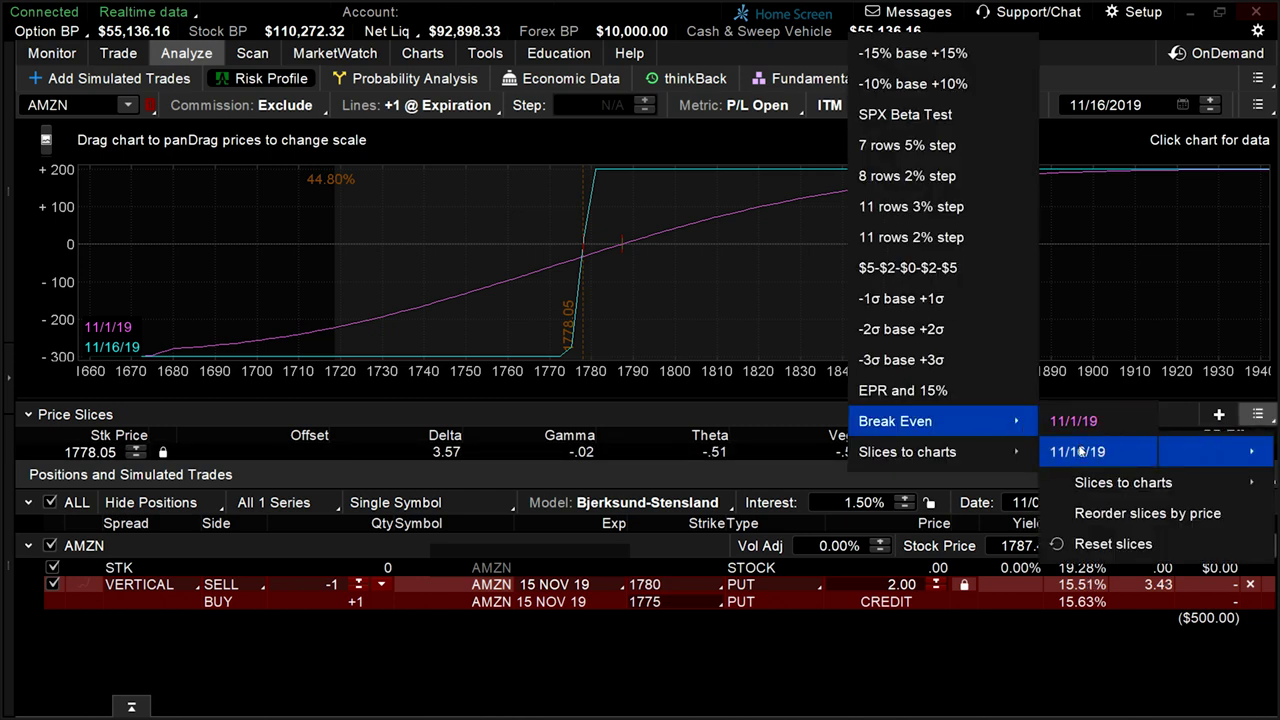
click(1064, 452)
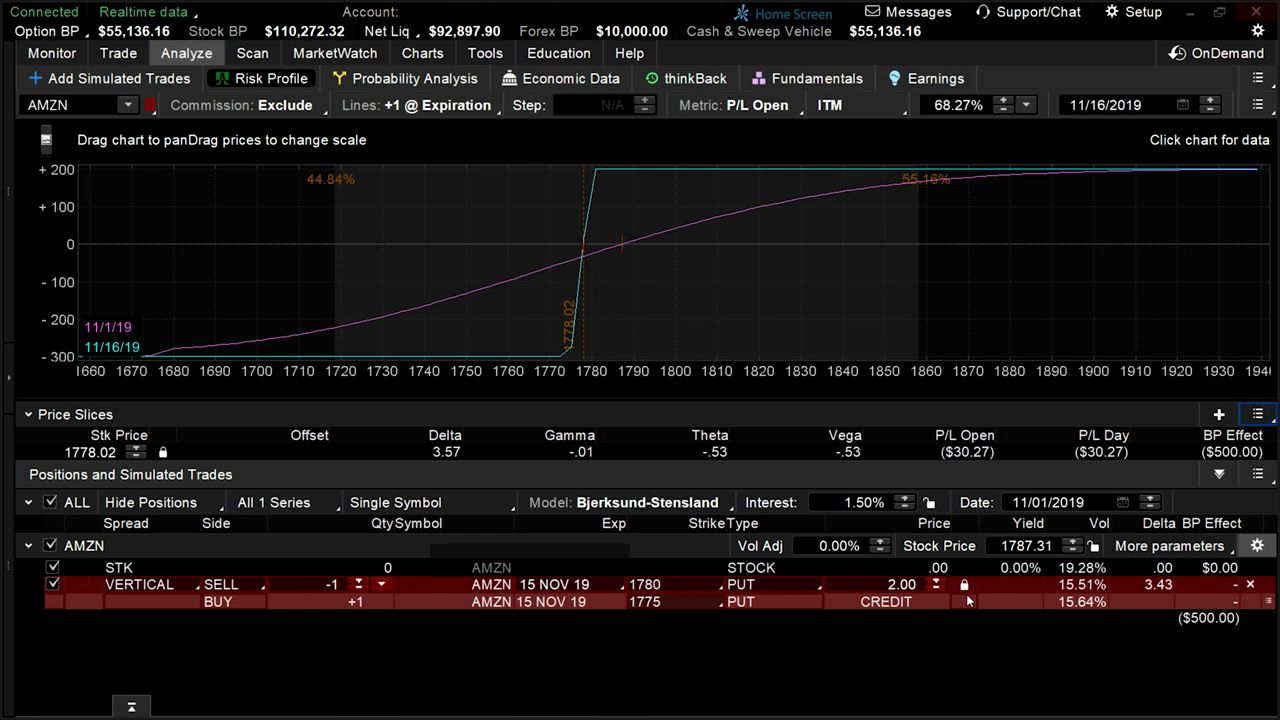
Send the simulated spread to order confirmation, then move it into Order Entry for editing.
right_click(966, 594)
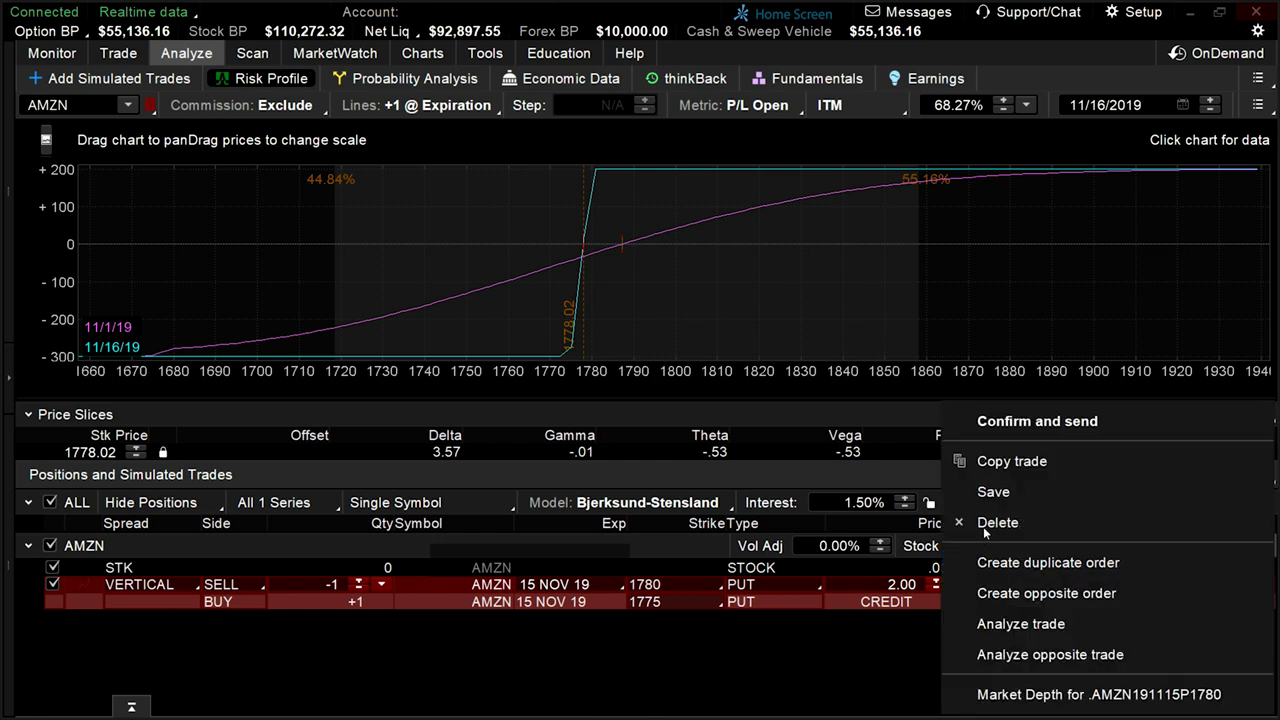
click(1129, 423)
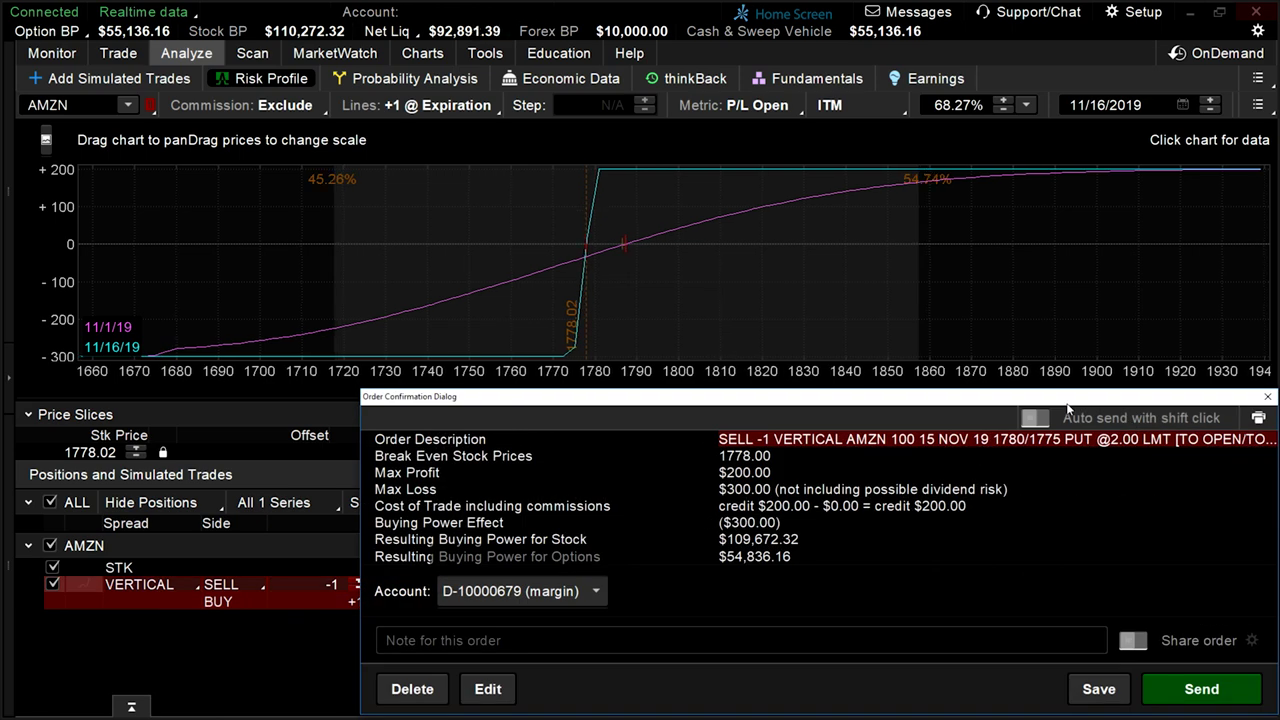
click(506, 692)
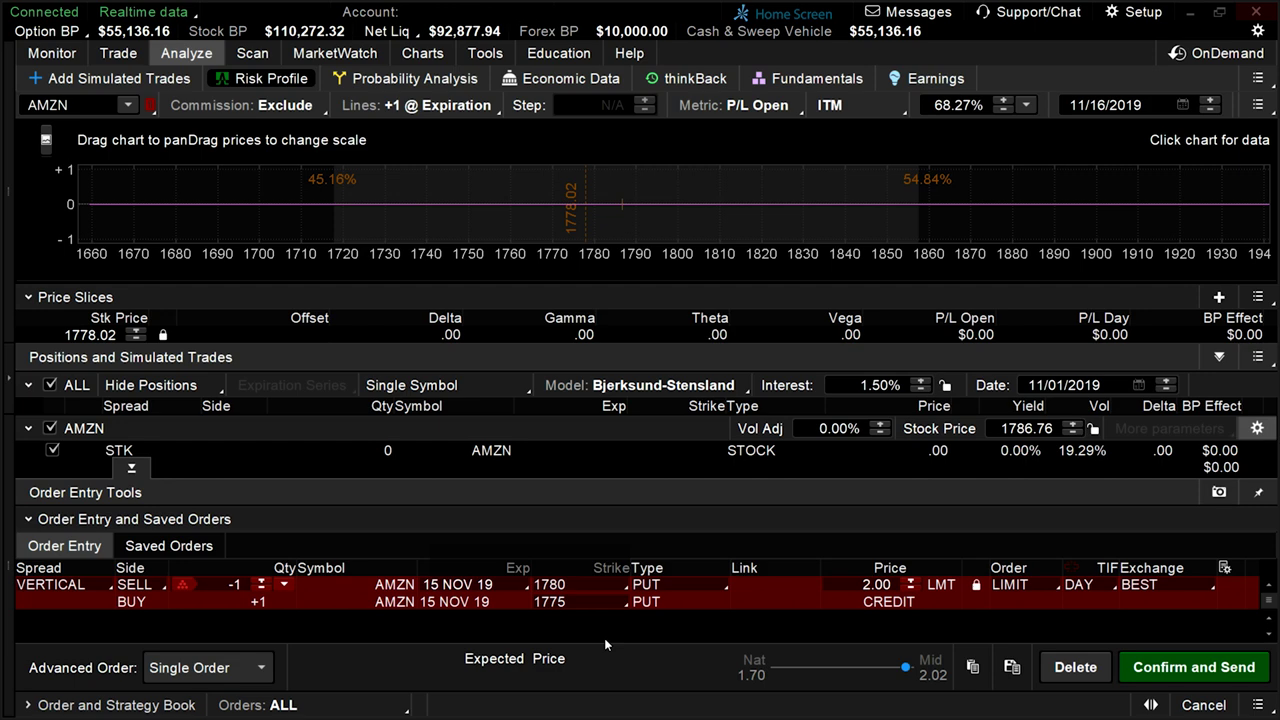
Raise the limit credit to 2.05 and bring up the order confirmation.
click(910, 580)
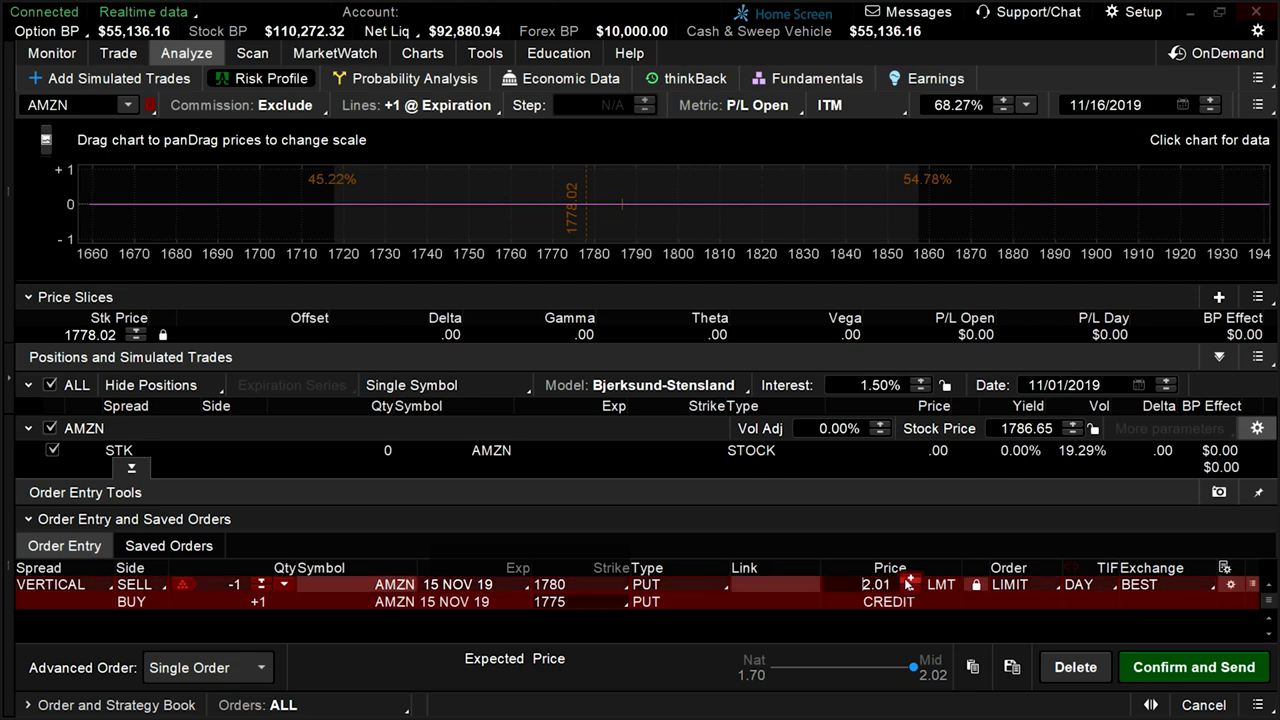
click(910, 580)
click(910, 580)
click(910, 580)
click(910, 580)
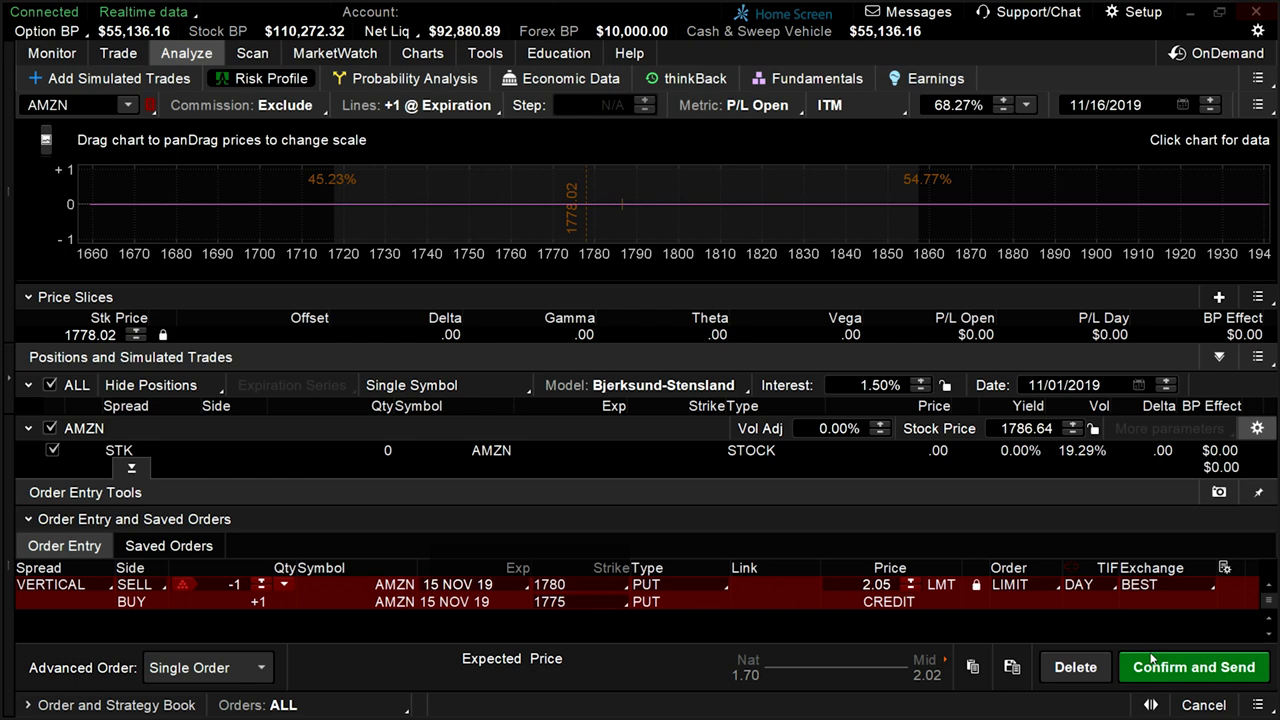
click(1153, 662)
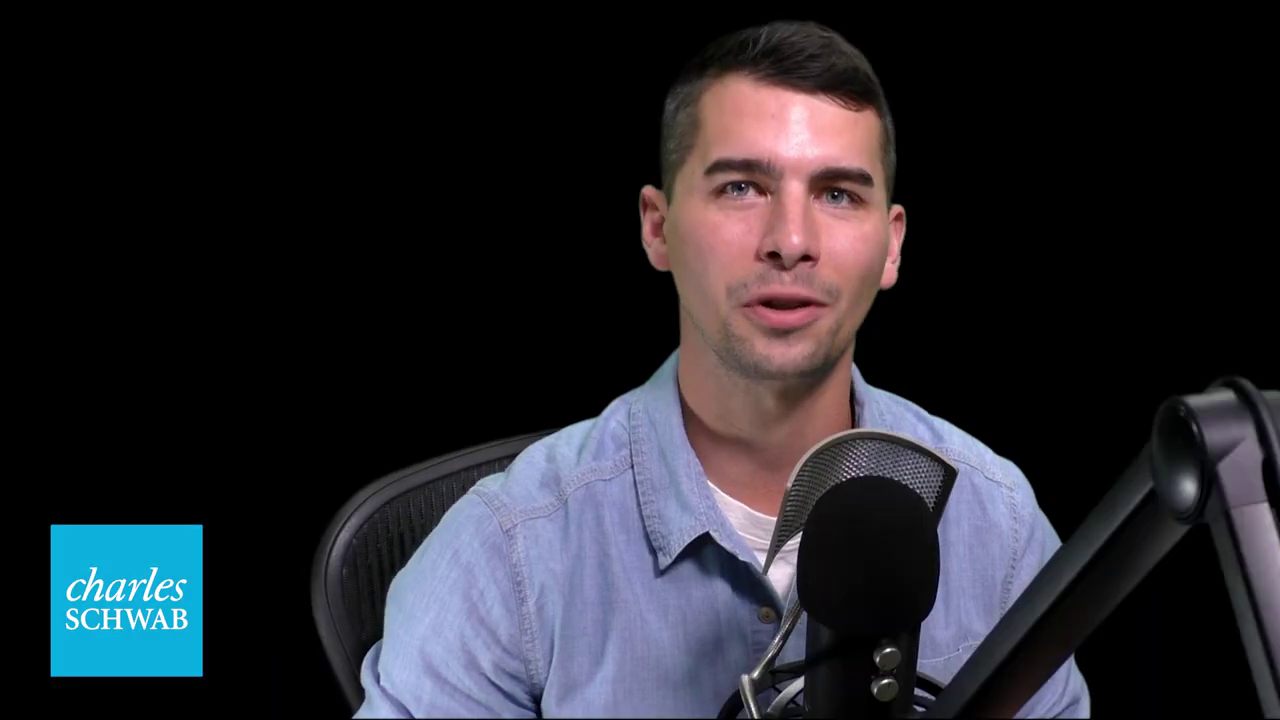